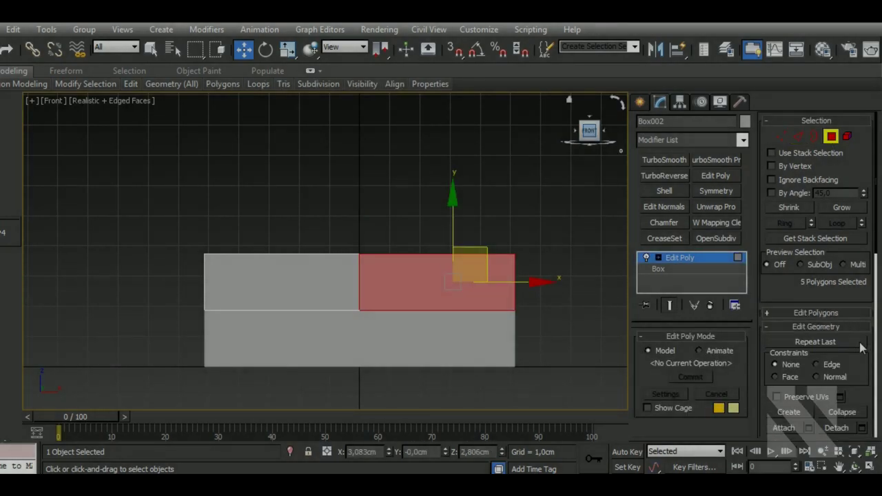
Raise the cylinder's Height to about 6.3 cm
left_click(831, 136)
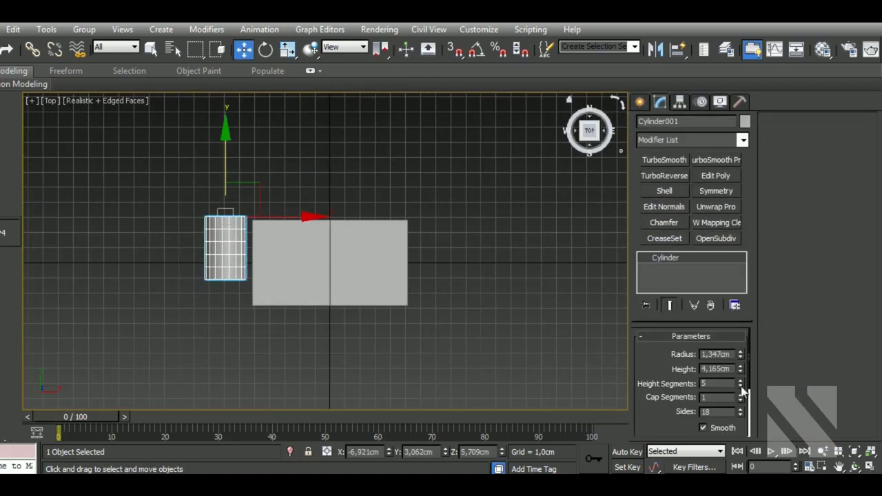
left_click_drag(740, 370, 740, 331)
key("f")
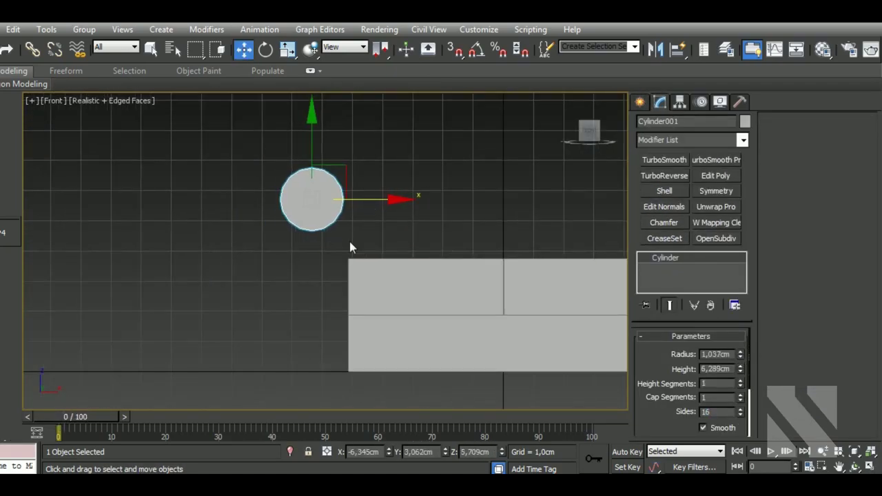
Add Edit Poly and extend the cylinder's lower border down into a column reaching the floor
left_click(715, 175)
key("1")
left_click(865, 315)
middle_click_drag(430, 289, 427, 276)
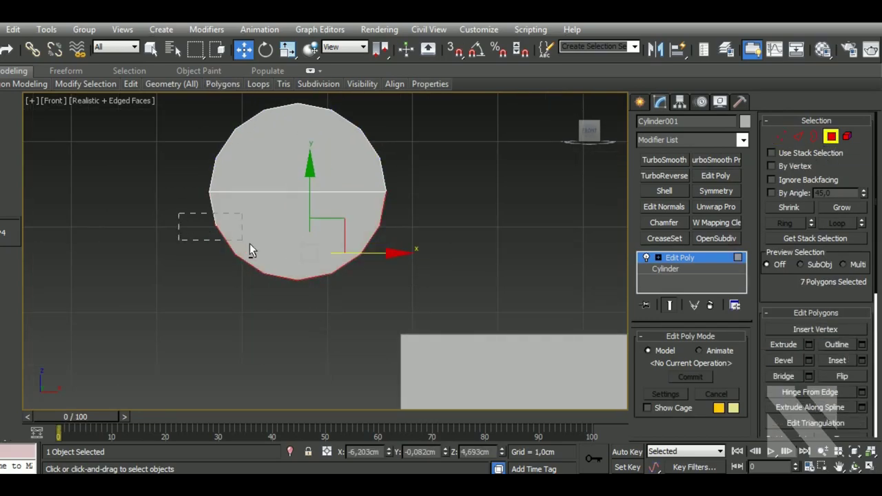
left_click_drag(355, 200, 357, 365)
left_click_drag(380, 232, 380, 388, "shift")
scroll(401, 223, "down", 5)
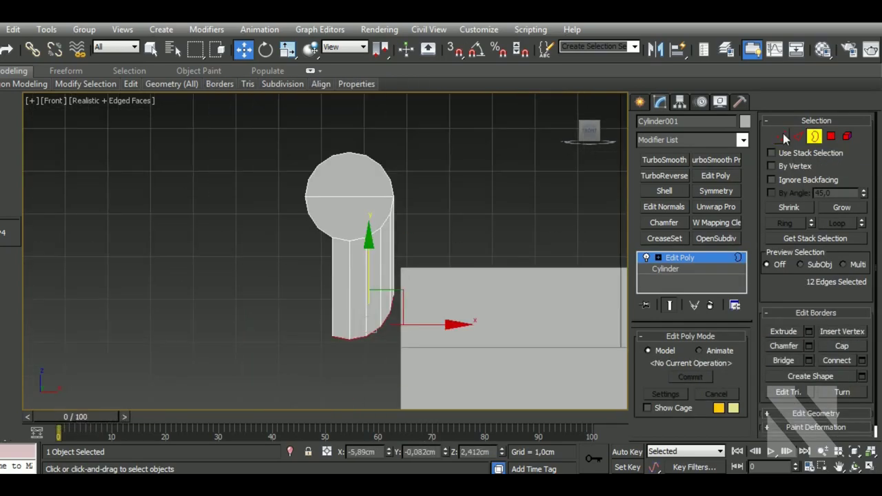
Finish the arm's vertex edits and select the base box together with the arm
key("w")
scroll(398, 325, "up", 3)
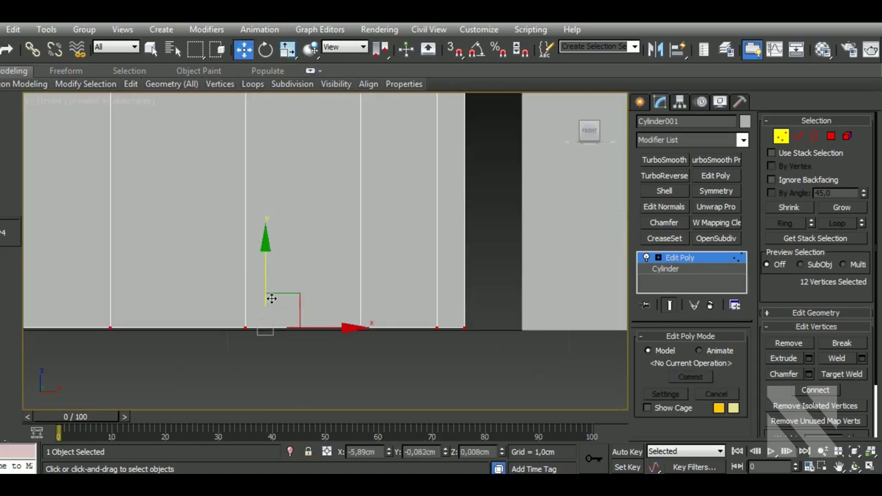
scroll(398, 325, "down", 5)
scroll(421, 250, "up", 2)
key("1")
left_click(421, 250, "ctrl")
scroll(420, 250, "down", 2)
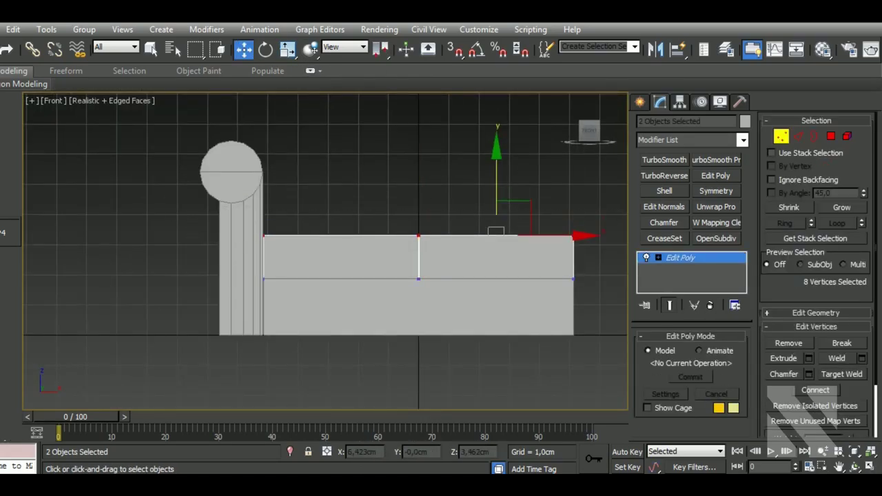
Rotate the box upright 90° around X with Angle Snap on
key("1")
key("e")
key("a")
left_click_drag(431, 248, 431, 292)
middle_click_drag(384, 175, 388, 217)
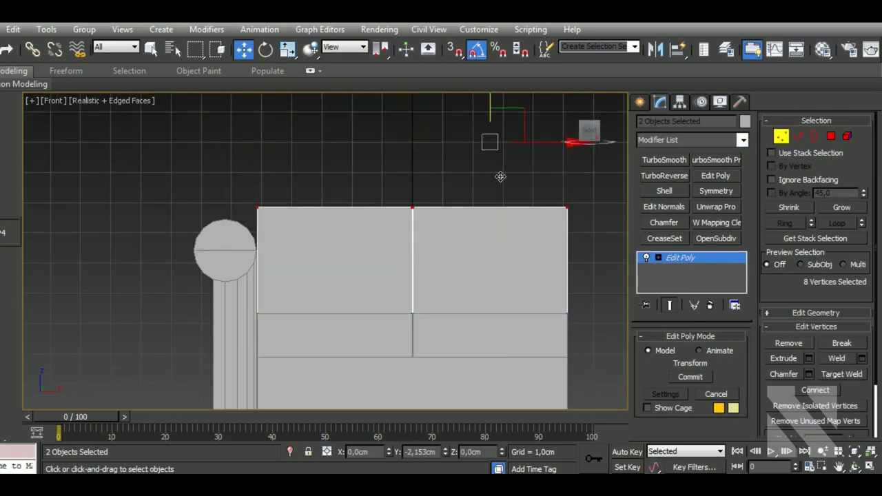
Select the new box Box003 for vertex editing
left_click(238, 296)
key("1")
middle_click_drag(367, 270, 347, 243)
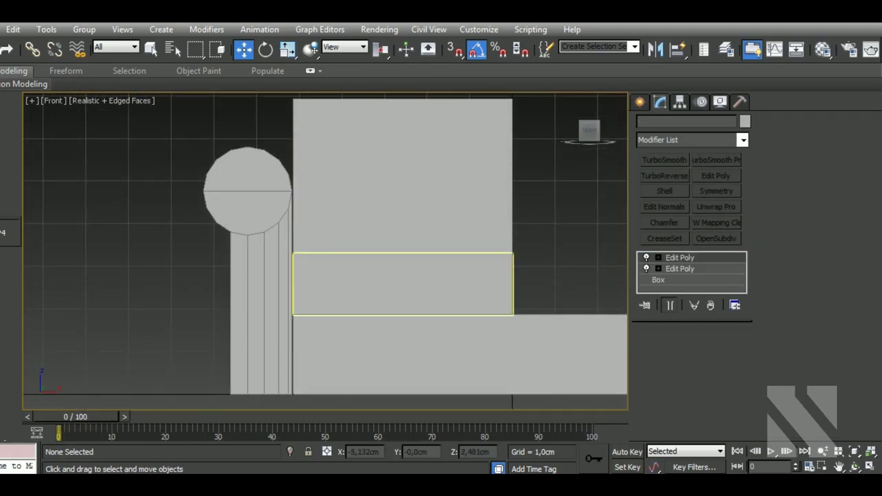
left_click(346, 244)
key("1")
scroll(366, 219, "up", 3)
scroll(366, 219, "down", 3)
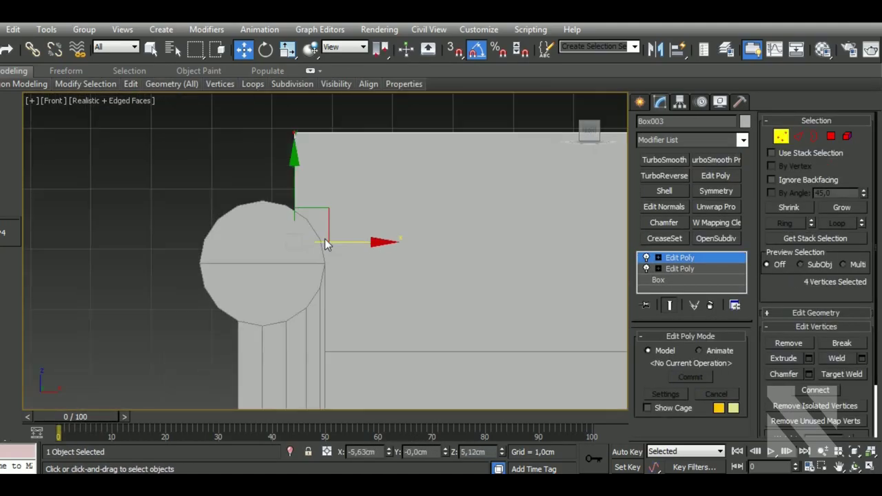
scroll(597, 234, "up", 1)
scroll(598, 234, "up", 2)
Move the box's selected edges lower down the panel
key("2")
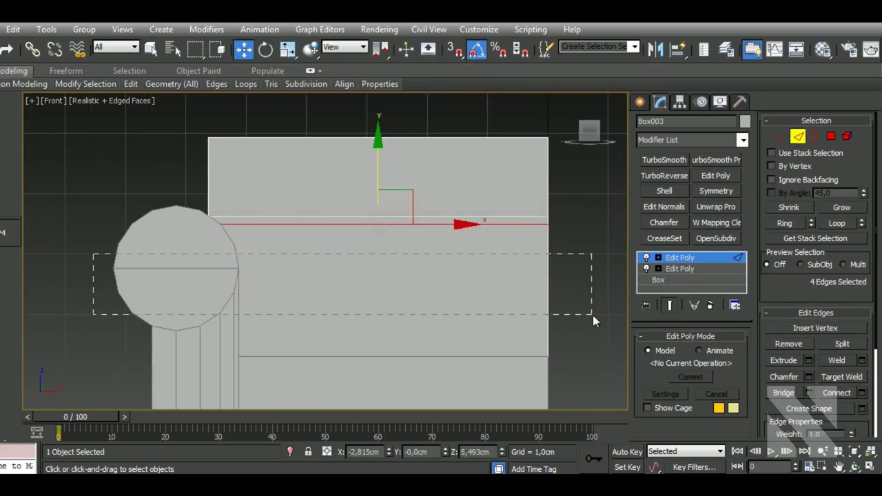
left_click_drag(391, 208, 341, 304)
scroll(343, 318, "down", 2)
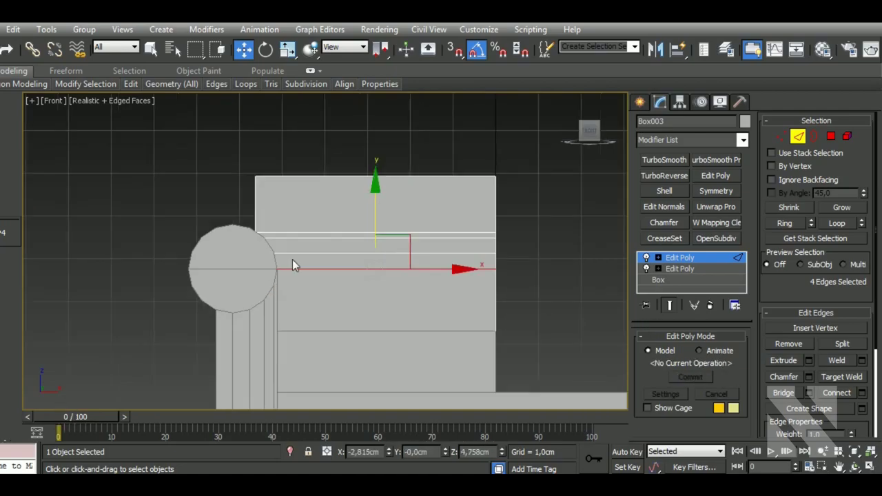
key("4")
key("1")
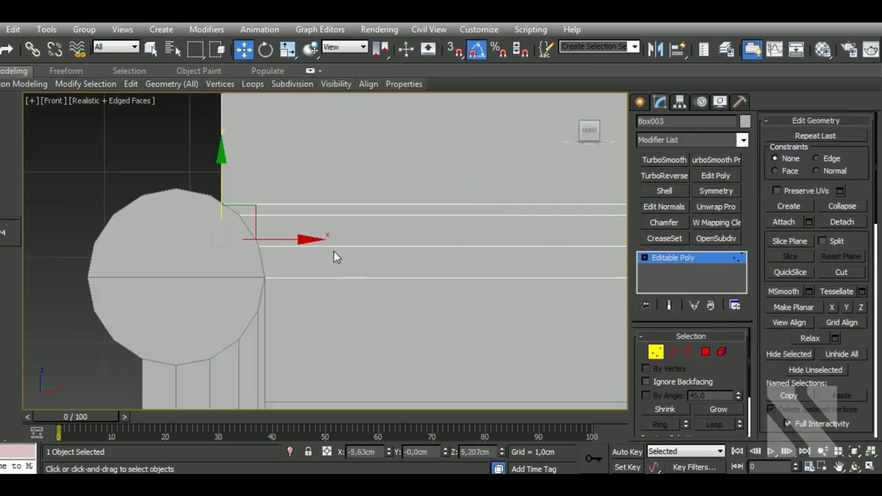
Cut a new edge down from the box's top vertex
key("alt+c")
scroll(252, 209, "up", 3)
middle_click_drag(358, 227, 383, 157)
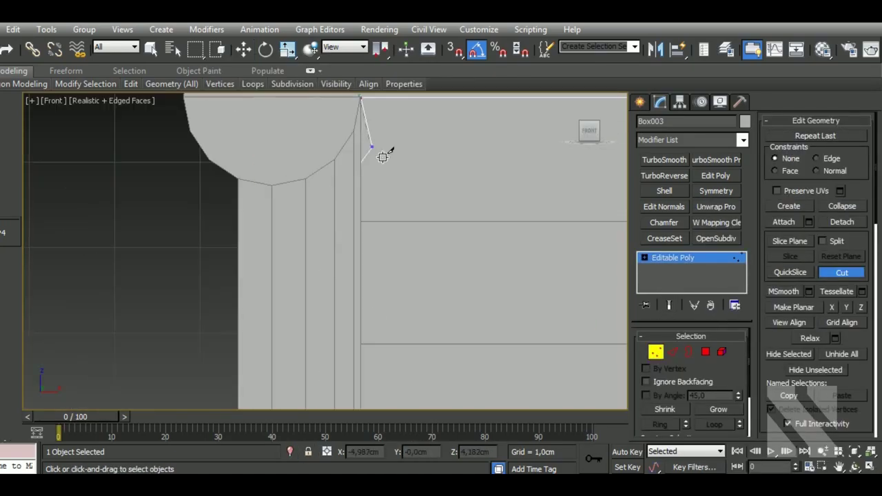
right_click(371, 232)
Select the box's end face and add a Shell modifier with 1.255 cm inner amount
middle_click_drag(457, 315, 414, 276, "alt")
key("4")
left_click(341, 213)
scroll(341, 212, "up", 3)
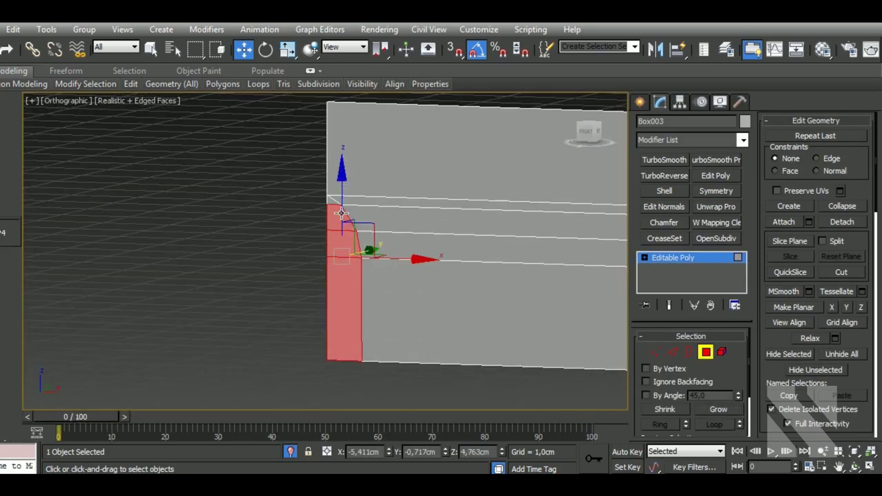
scroll(354, 324, "down", 3)
left_click(664, 191)
Soft-select and raise the seat's top polygons, then outline it with Shape001 at 0.04 cm radial thickness
key("p")
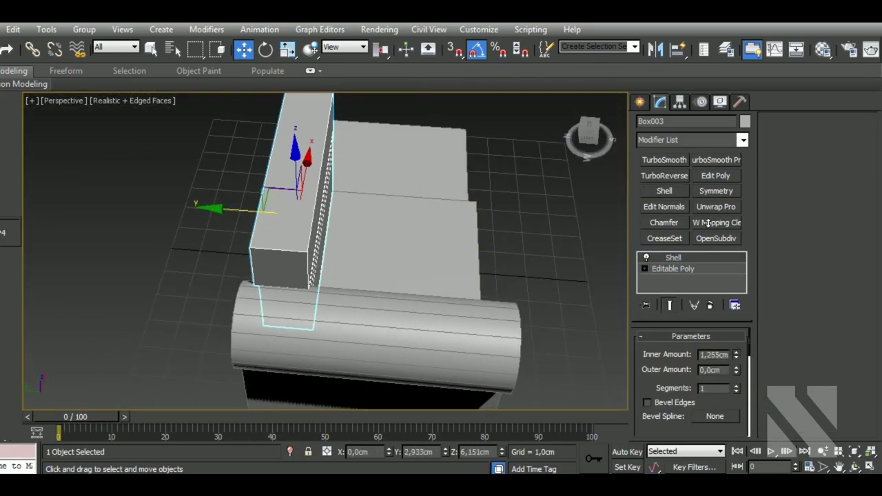
mouse_move(413, 248)
middle_mouse_down("alt")
mouse_move(512, 241)
mouse_move(345, 330)
middle_mouse_up("alt")
left_click(256, 361, "ctrl")
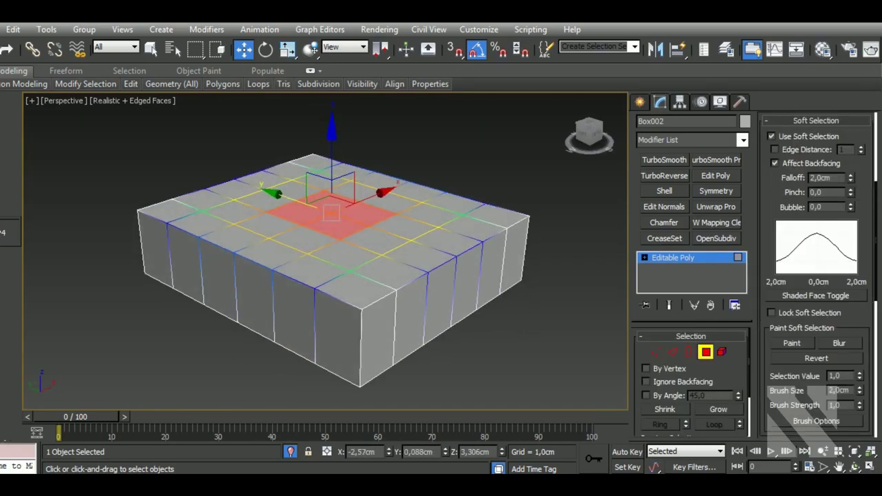
key("1")
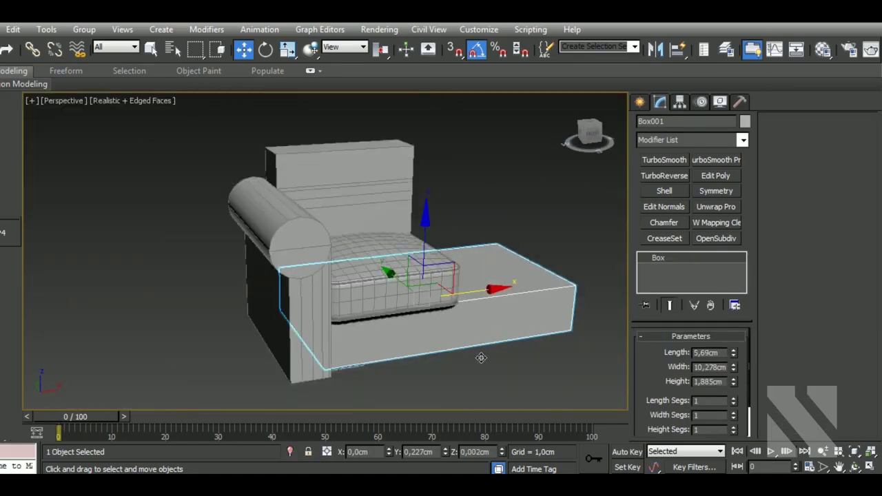
Connect new edge loops across the backrest and bulge its front outward with Soft Selection
middle_click_drag(480, 358, 467, 347, "alt")
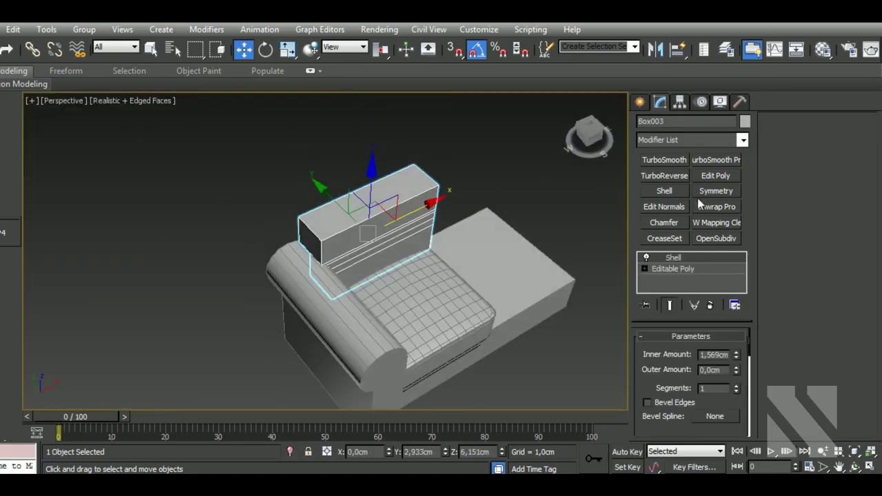
left_click(672, 351)
key("ctrl+shift+e")
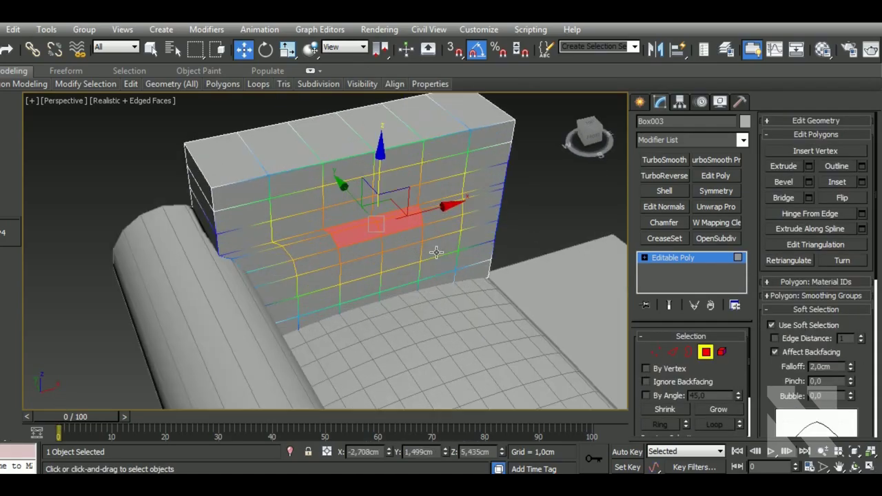
scroll(409, 265, "up", 3)
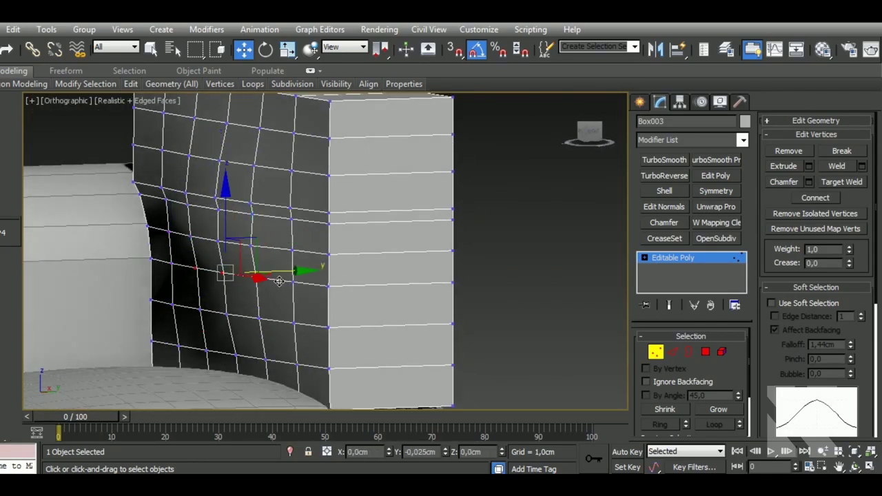
middle_click_drag(279, 281, 311, 267, "alt")
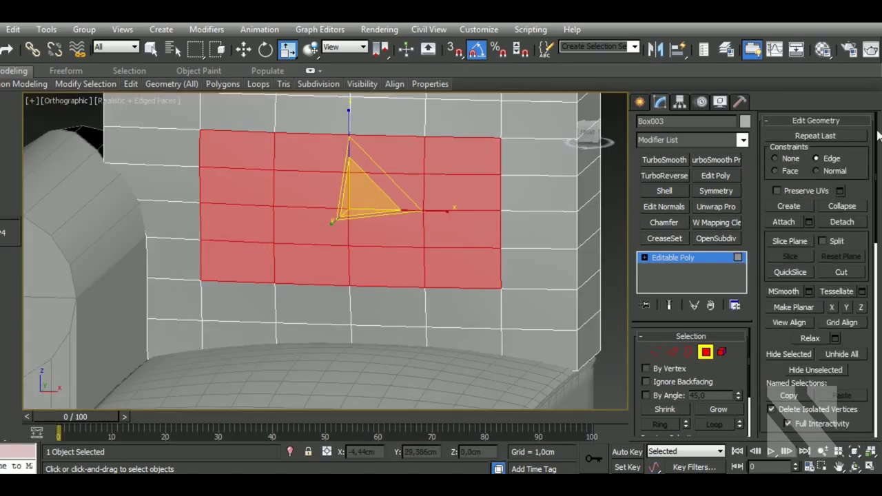
key("ctrl+z")
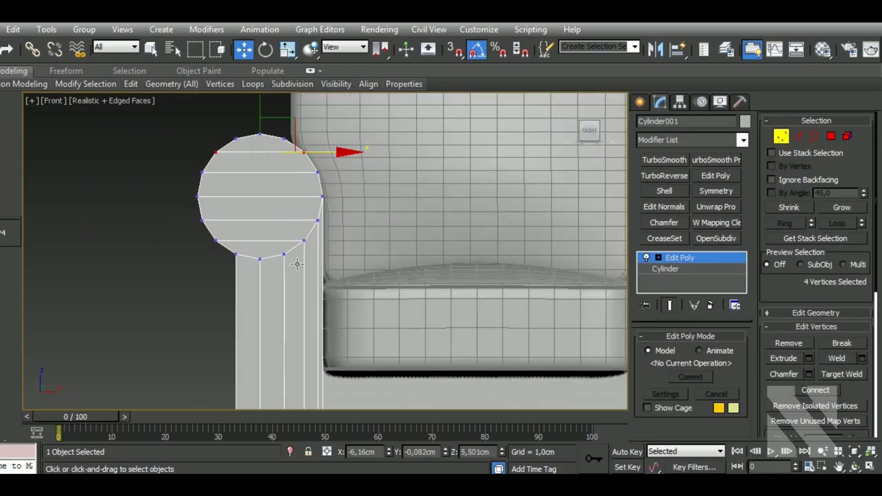
Select the arm cylinder's faces and try an Inset, then cancel it
middle_click_drag(272, 132, 271, 142)
middle_click_drag(294, 265, 304, 281)
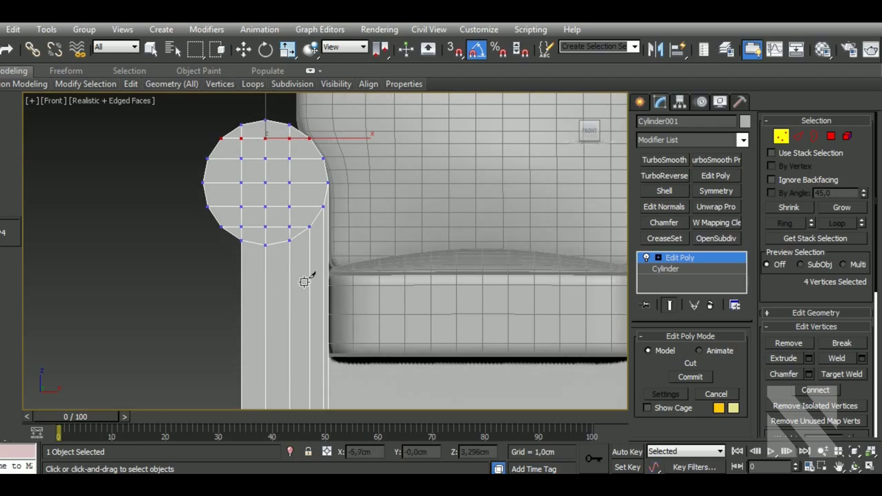
middle_click_drag(520, 216, 455, 186, "alt")
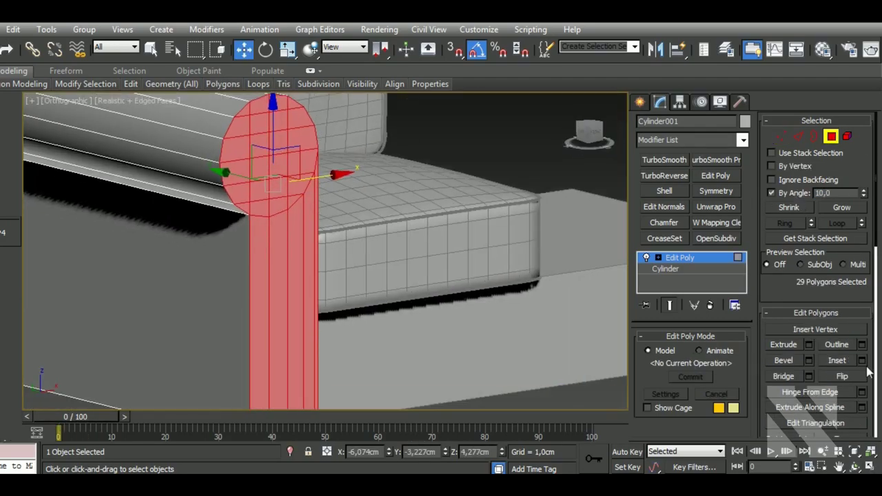
left_click(861, 361)
scroll(549, 181, "up", 3)
key("Escape")
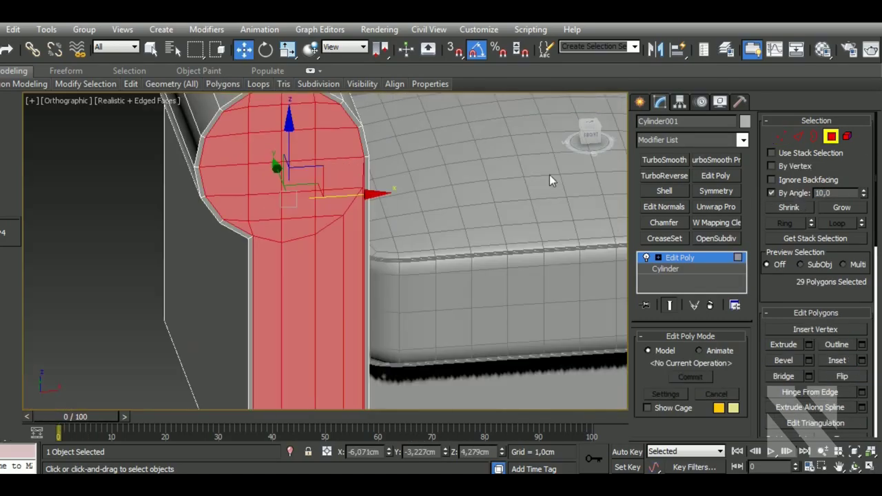
Extrude the arm end's edge loop into a thin seam
mouse_move(372, 223)
middle_mouse_down("alt")
mouse_move(364, 305)
mouse_move(428, 213)
middle_mouse_up("alt")
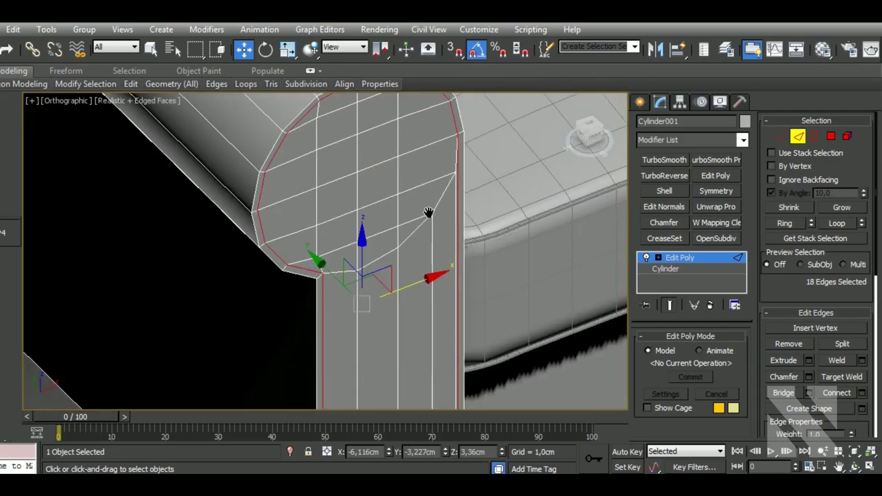
scroll(337, 278, "up", 5)
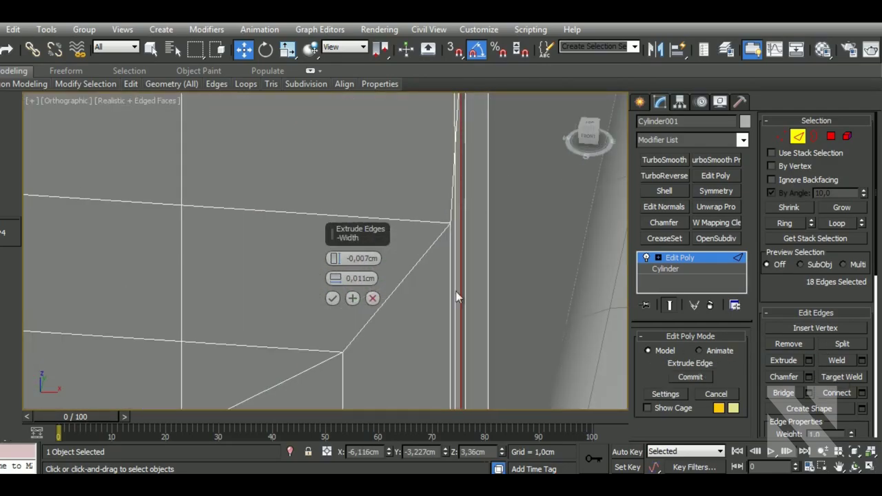
scroll(455, 298, "down", 5)
left_click(332, 298)
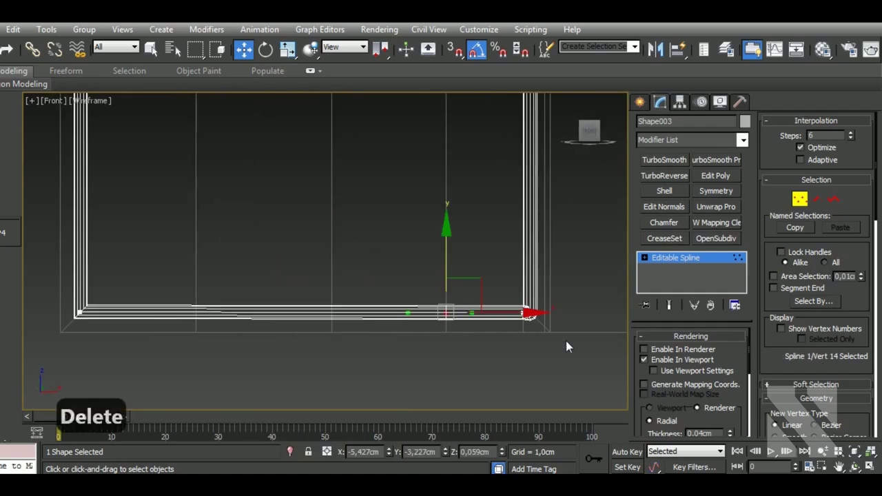
Fillet the corners of the base outline spline
right_click(494, 304)
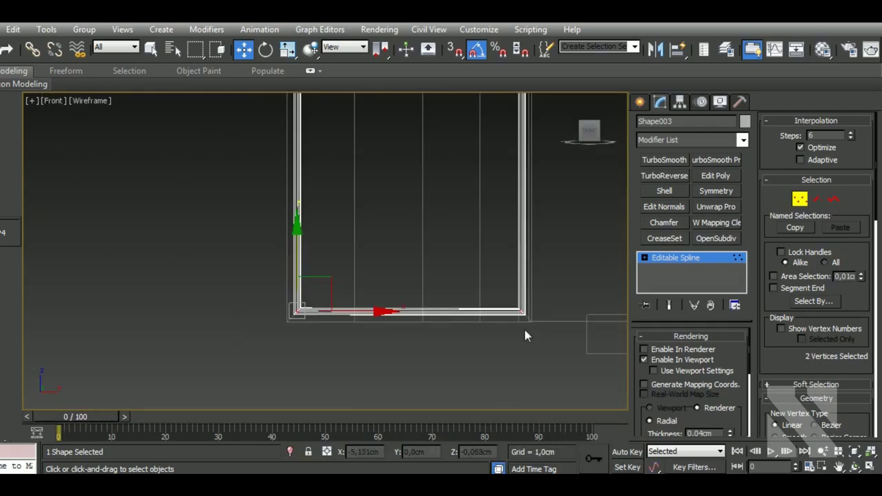
scroll(801, 365, "down", 5)
left_click(681, 273)
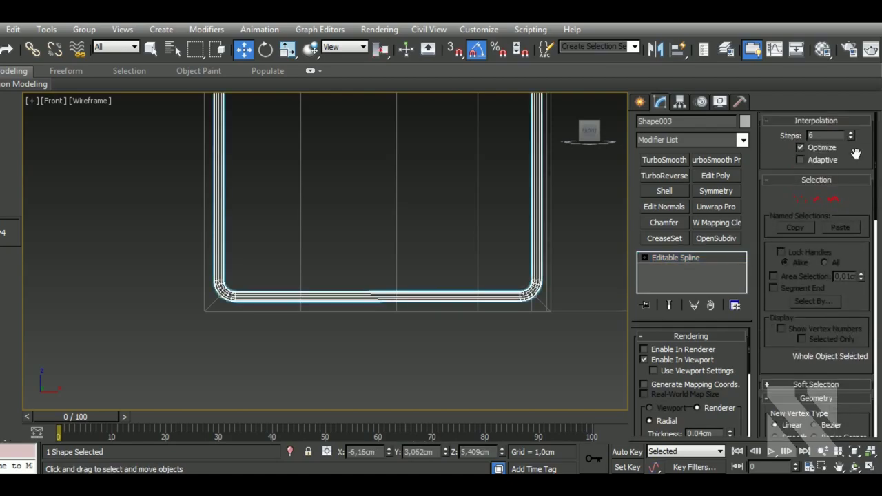
Cut new edges into the armrest's front face
key("F4")
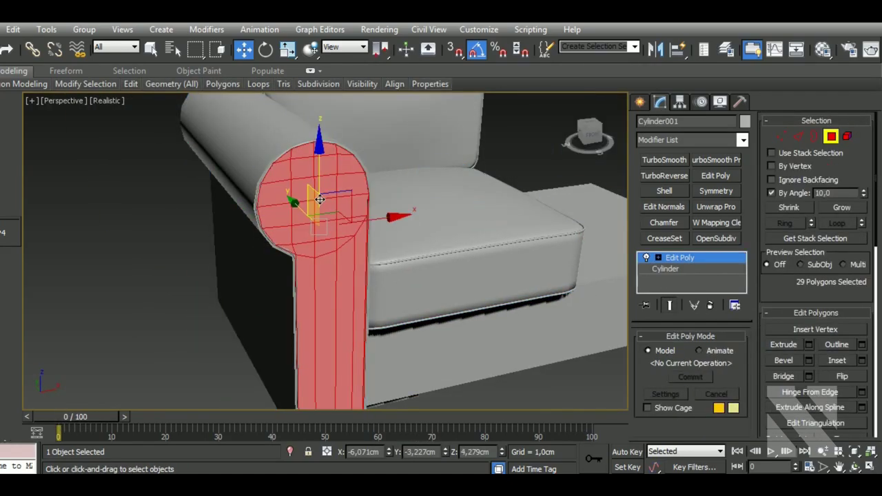
mouse_move(352, 303)
middle_mouse_down("alt")
mouse_move(381, 232)
mouse_move(325, 236)
middle_mouse_up("alt")
key("1")
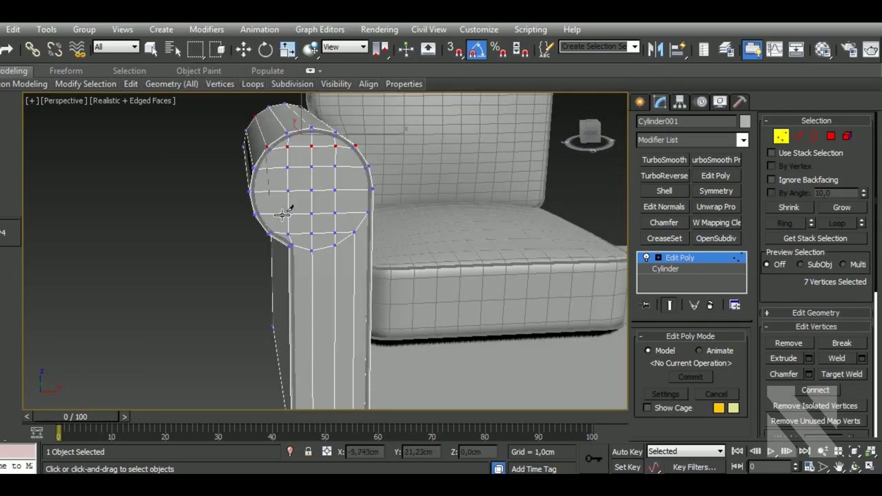
key("alt+c")
scroll(281, 214, "up", 3)
mouse_move(330, 173)
middle_mouse_down("alt")
mouse_move(276, 209)
mouse_move(443, 330)
middle_mouse_up("alt")
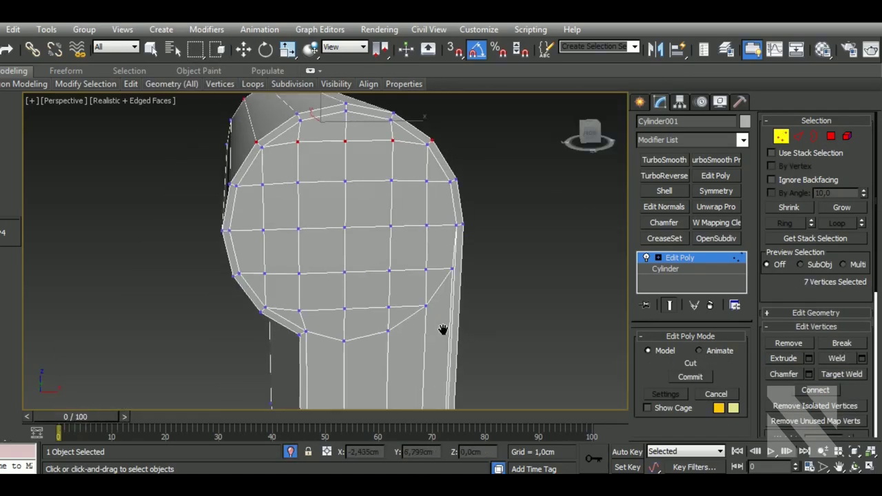
Select the armrest front polygons with Soft Selection enabled for reshaping
key("4")
key("w")
mouse_move(359, 241)
middle_mouse_down("alt")
mouse_move(414, 228)
mouse_move(386, 206)
middle_mouse_up("alt")
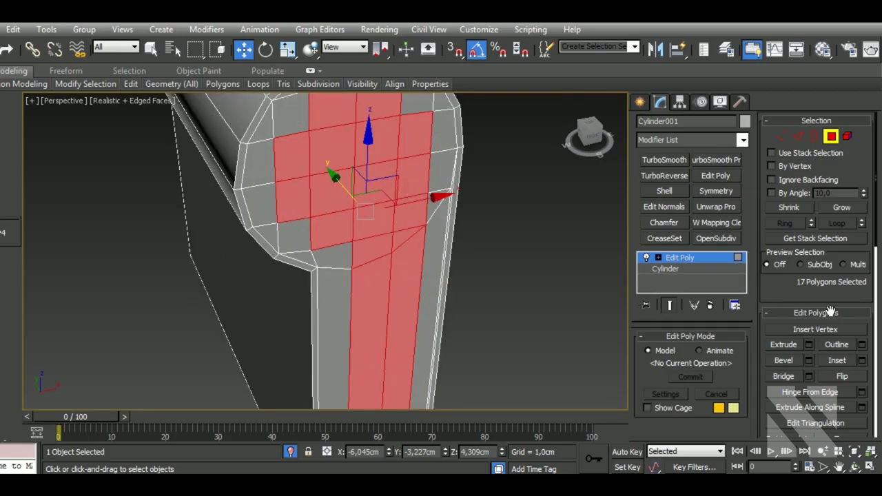
scroll(859, 371, "up", 5)
left_click(815, 237)
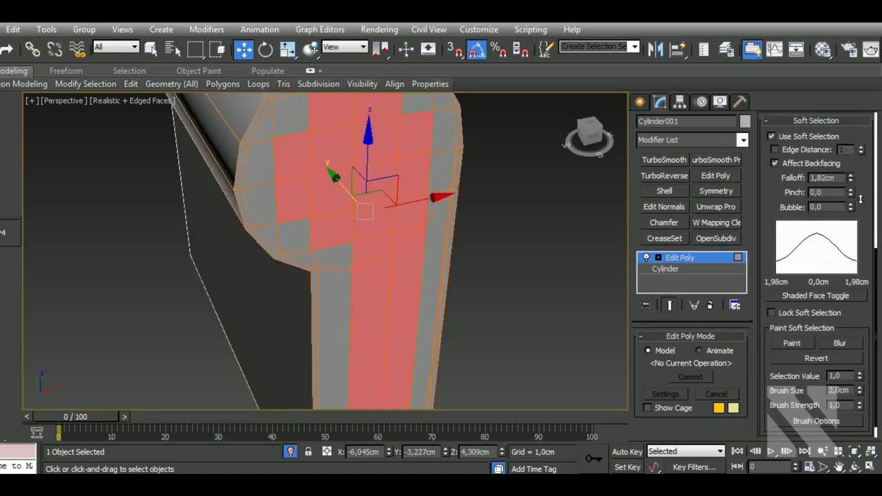
Check the armrest from the side view and return to object level
mouse_move(404, 388)
middle_mouse_down("alt")
mouse_move(385, 310)
mouse_move(414, 262)
mouse_move(499, 232)
middle_mouse_up("alt")
key("l")
key("1")
left_click(410, 249)
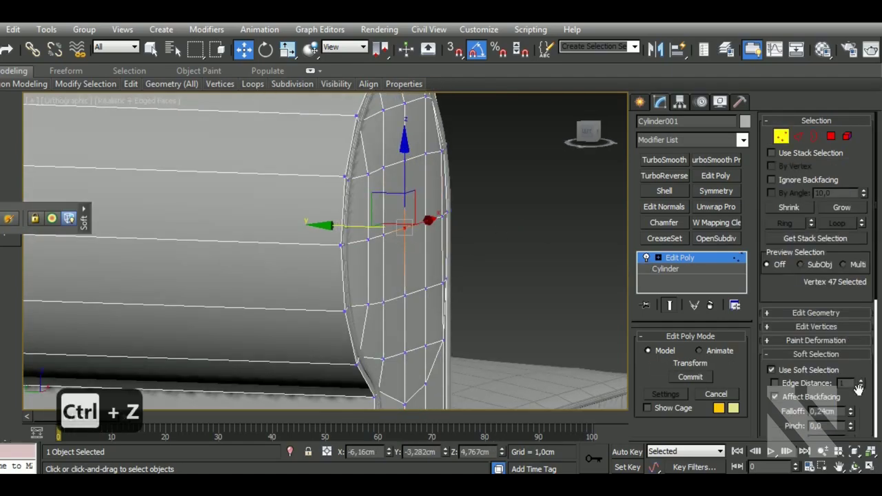
middle_click_drag(382, 237, 386, 241, "alt")
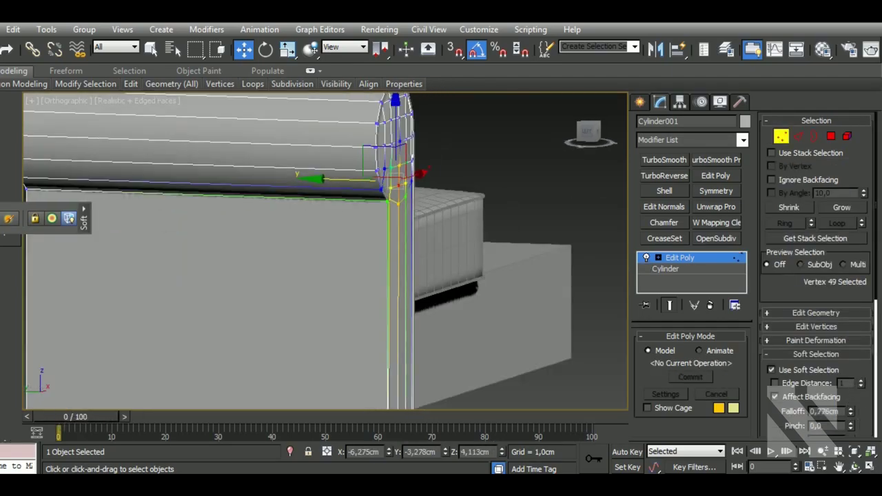
key("1")
key("z")
scroll(372, 244, "up", 5)
Add smoothing subdivision to the armrest and show mesh edges on the shaded model
left_click(664, 159)
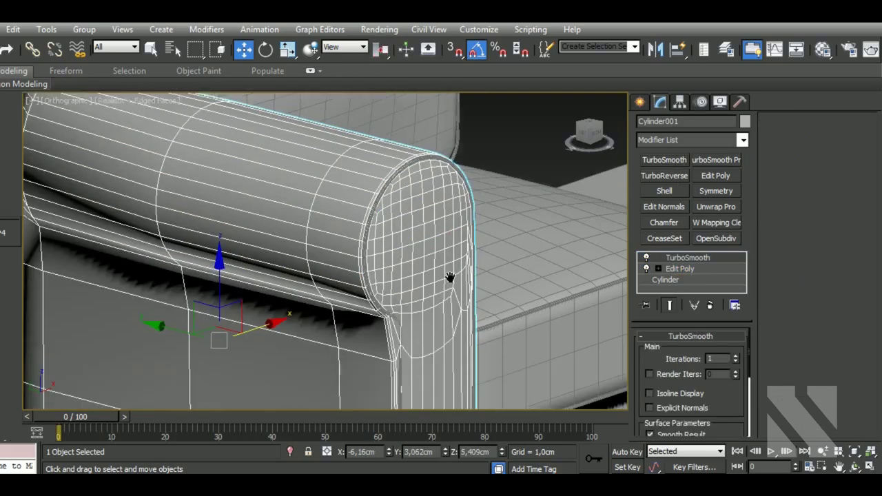
left_click(679, 269)
left_click(686, 257)
key("F4")
scroll(497, 317, "down", 3)
key("F4")
scroll(497, 317, "up", 5)
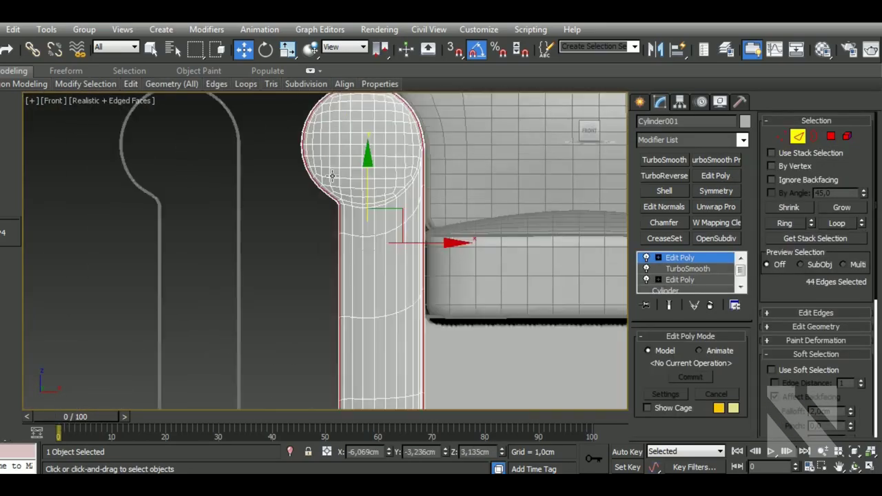
Delete the selected armrest edges, connect a new loop, and mirror the armrest with Symmetry
key("Delete")
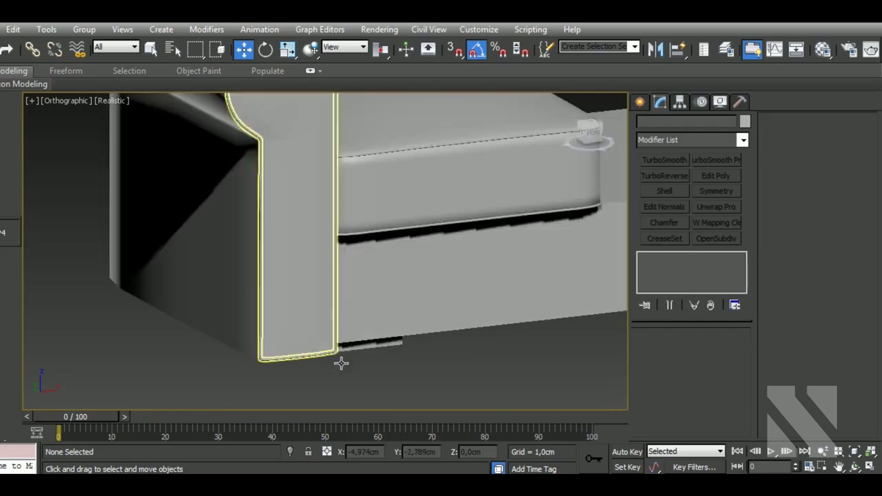
key("F4")
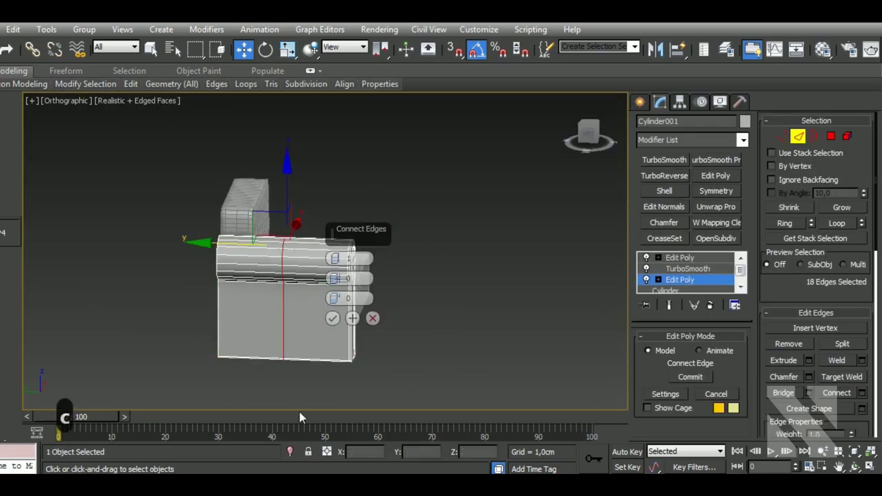
left_click(715, 190)
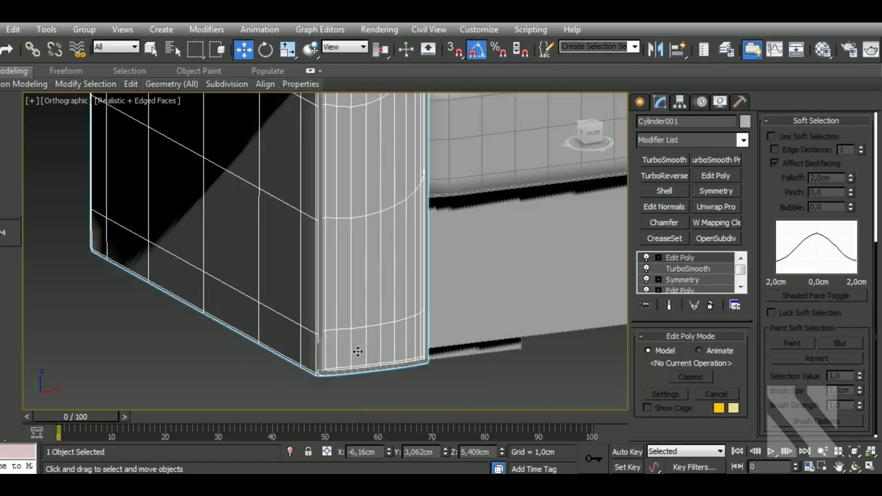
Select the box beside the seat in perspective view with mesh edges shown
key("p")
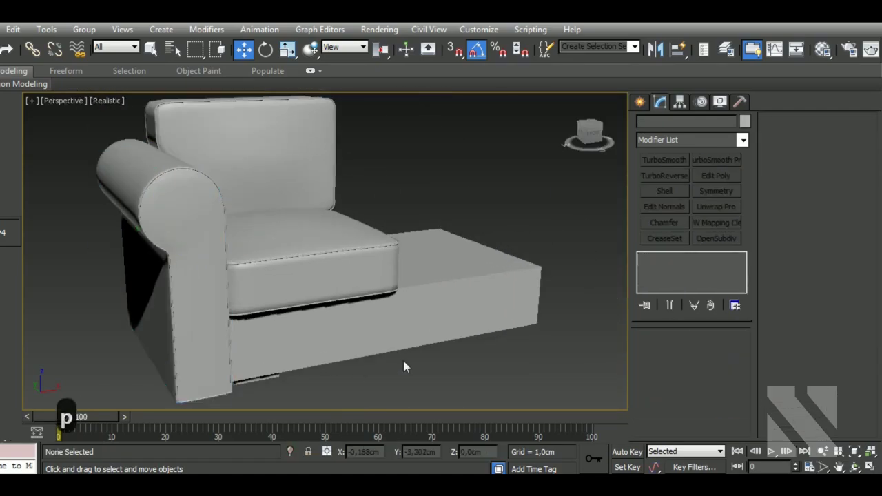
left_click(441, 296)
scroll(549, 278, "up", 3)
key("F4")
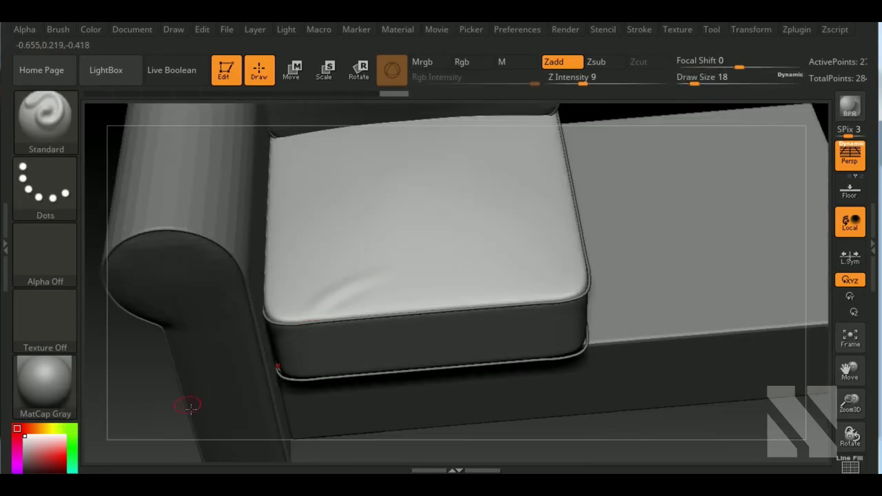
Sculpt and smooth soft folds across the seat cushion with an enlarged brush, undoing unwanted strokes
right_click_drag(187, 404, 768, 310, "alt")
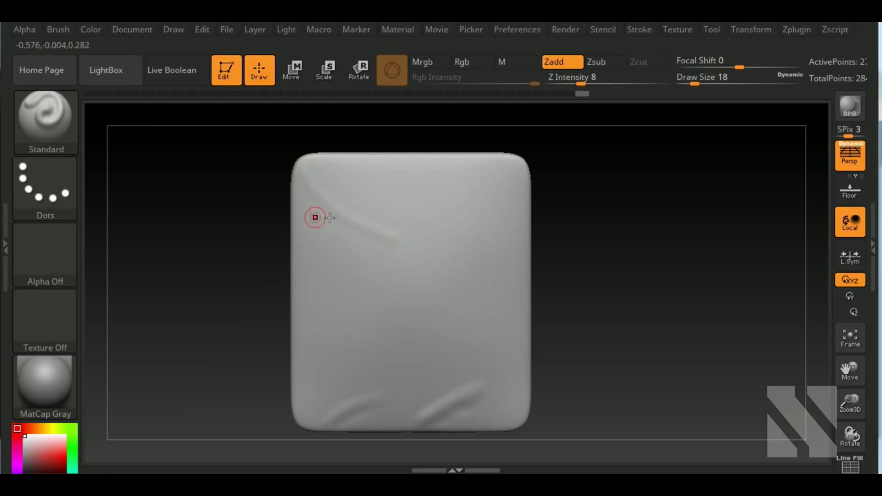
key("bracketright")
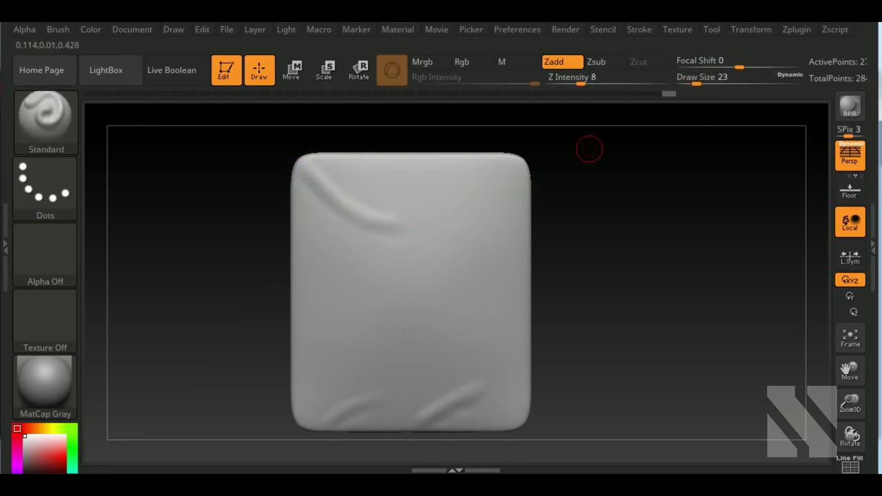
key("bracketright")
key("bracketright")
key("bracketright")
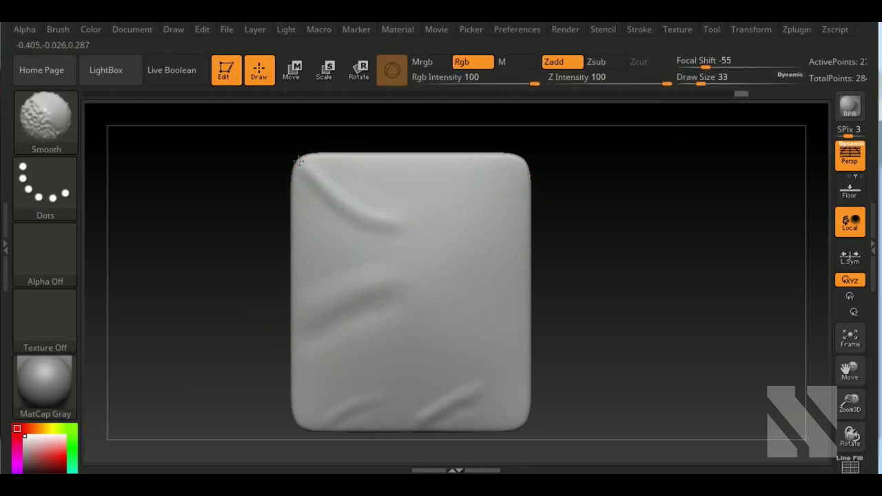
left_click_drag(702, 266, 447, 177, "shift")
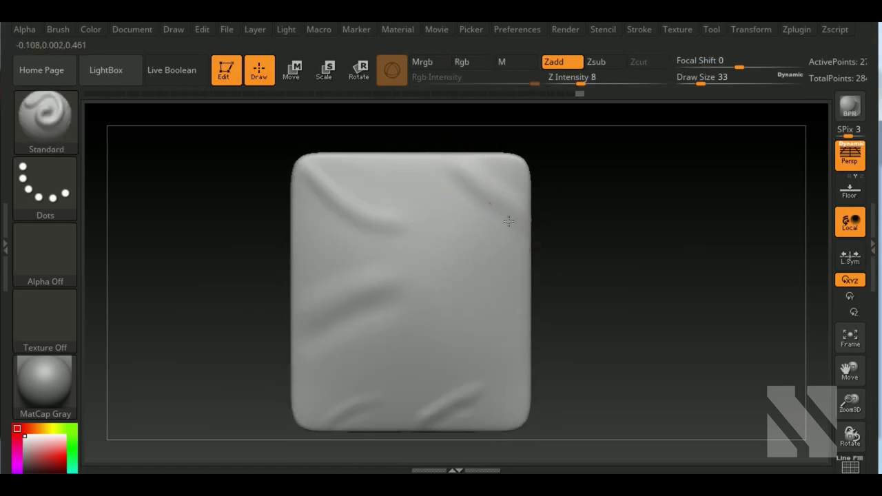
key("ctrl+z")
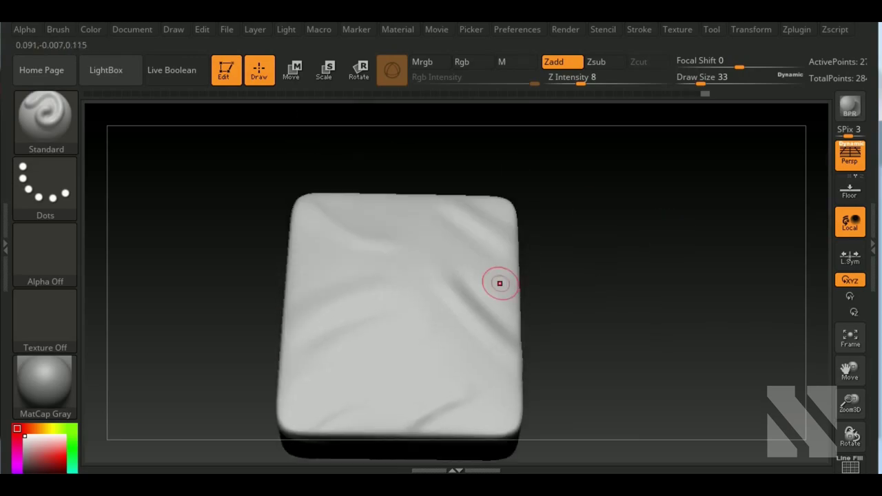
key("ctrl+z")
left_click_drag(399, 337, 421, 349, "shift")
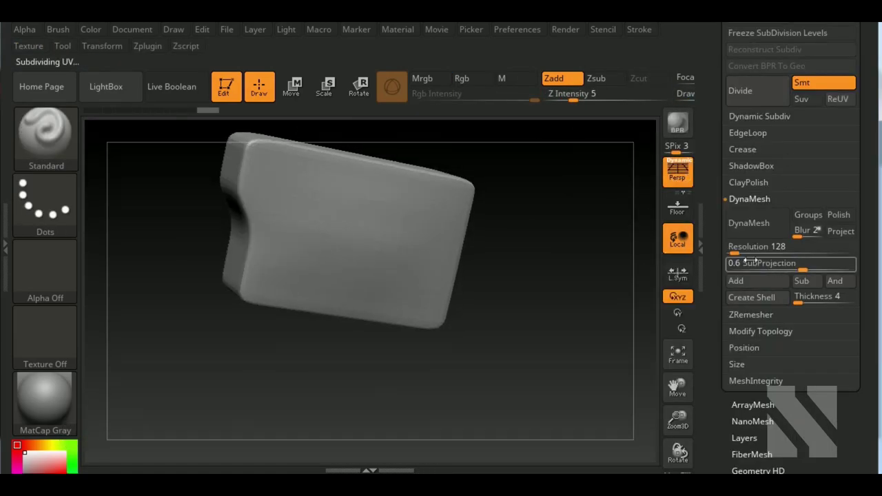
Smooth the back cushion and sculpt a deep diagonal crease across its upper part
mouse_move(482, 386)
left_mouse_down("shift")
mouse_move(288, 384)
mouse_move(255, 296)
mouse_move(567, 344)
mouse_move(295, 289)
mouse_move(561, 321)
left_mouse_up("shift")
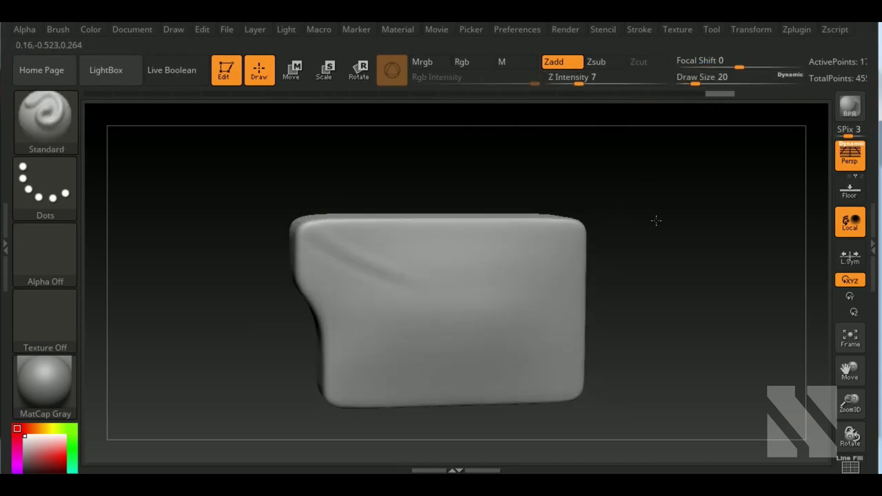
left_click_drag(417, 222, 525, 310)
left_click_drag(428, 222, 514, 301)
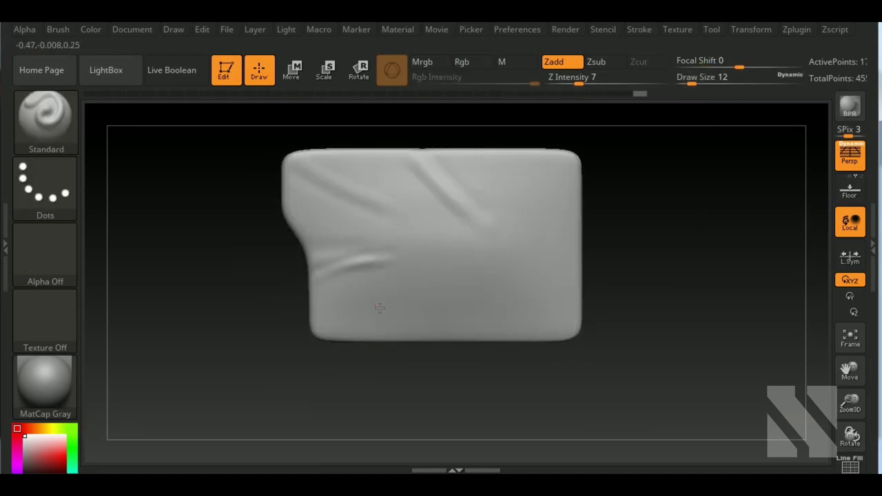
left_click_drag(350, 341, 352, 351)
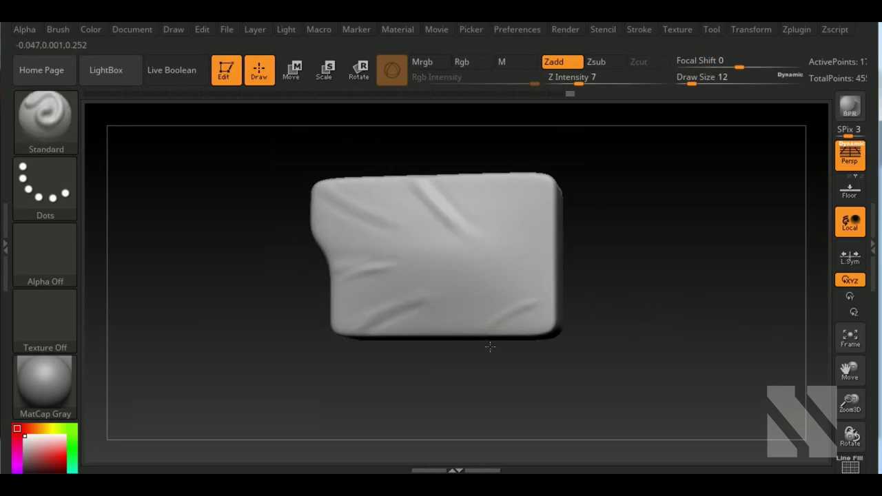
mouse_move(633, 262)
left_mouse_down()
mouse_move(508, 279)
mouse_move(524, 289)
left_mouse_up()
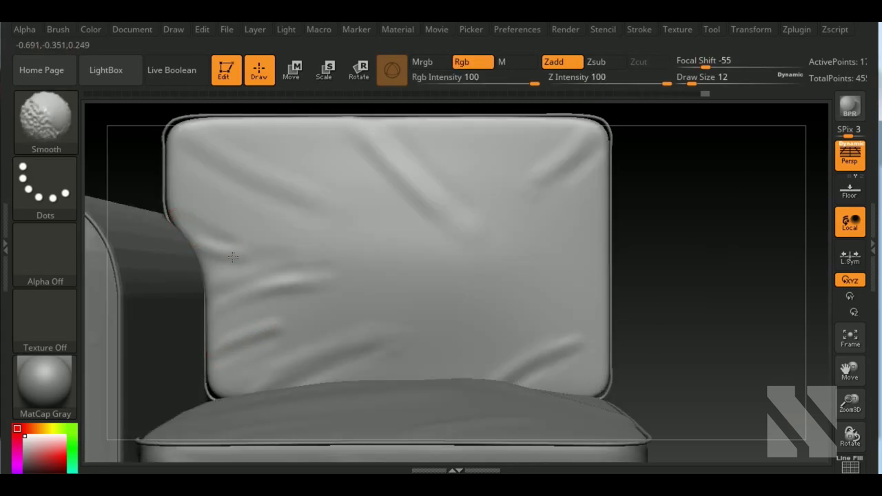
key("ctrl+shift+z")
key("ctrl+shift+z")
key("ctrl+shift+z")
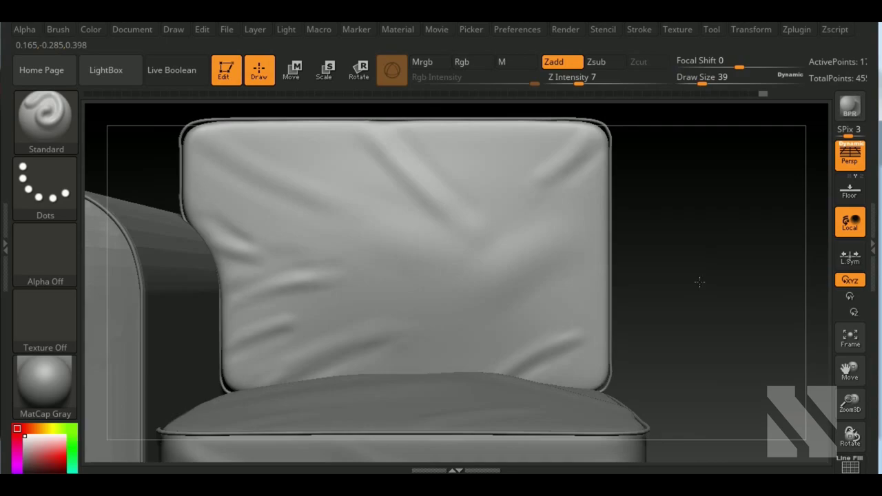
key("ctrl+shift+z")
Try DynaMesh on the whole sofa, decline freezing subdivisions, and undo it
left_click(751, 224)
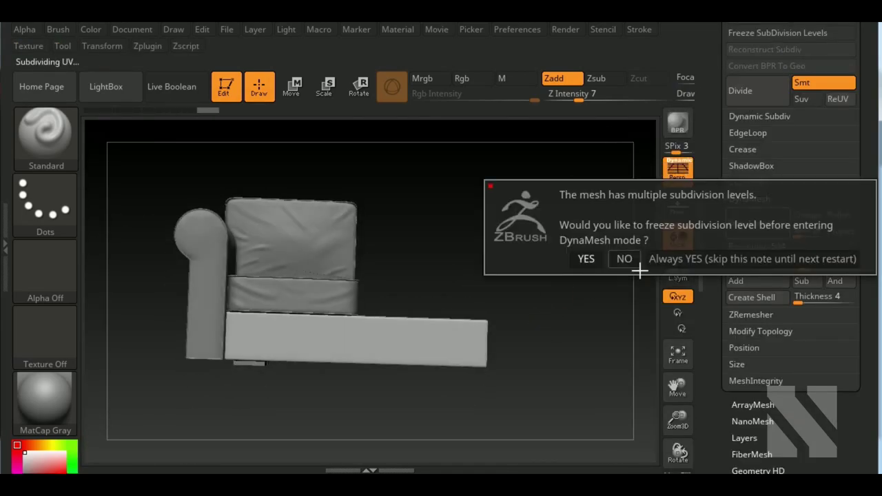
left_click(632, 260)
key("ctrl+z")
key("ctrl+z")
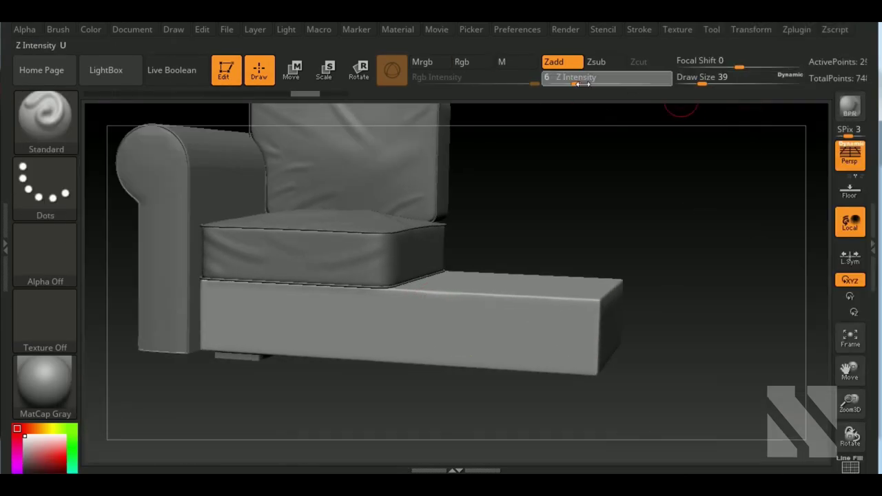
key("ctrl+z")
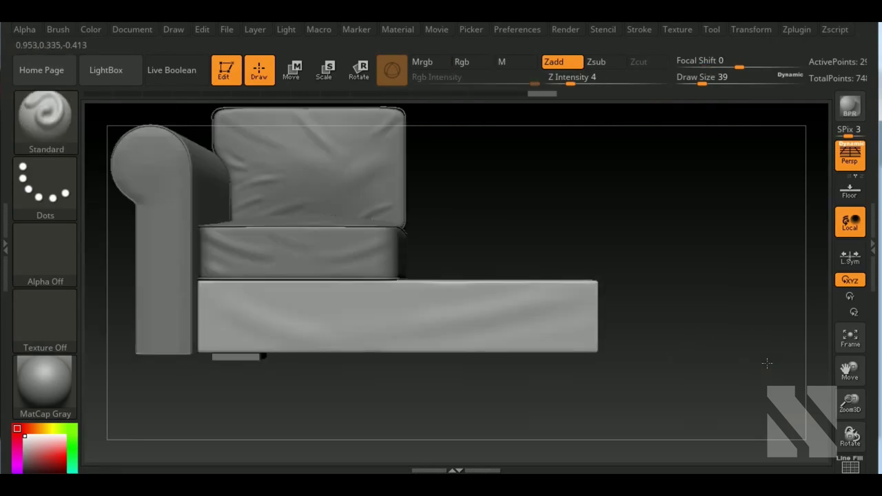
key("ctrl+z")
Remesh the isolated armrest as a DynaMesh at resolution 664
left_click(298, 282, "alt")
left_click(874, 249)
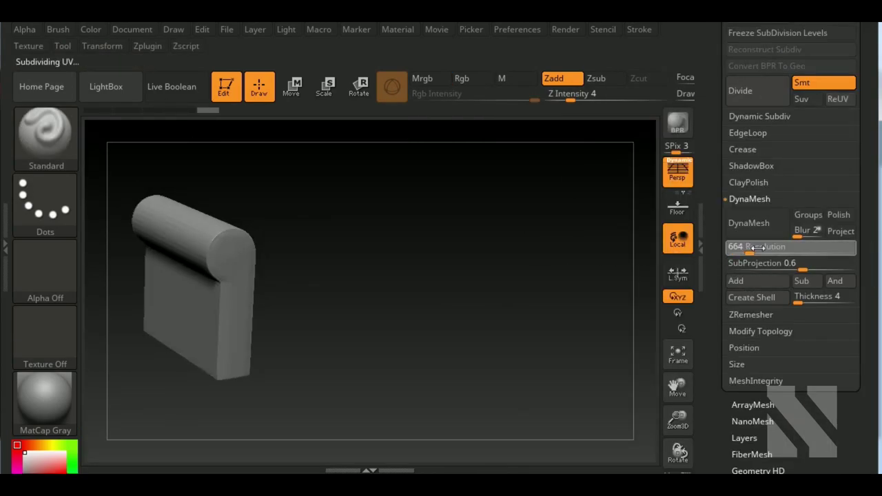
left_click(749, 223)
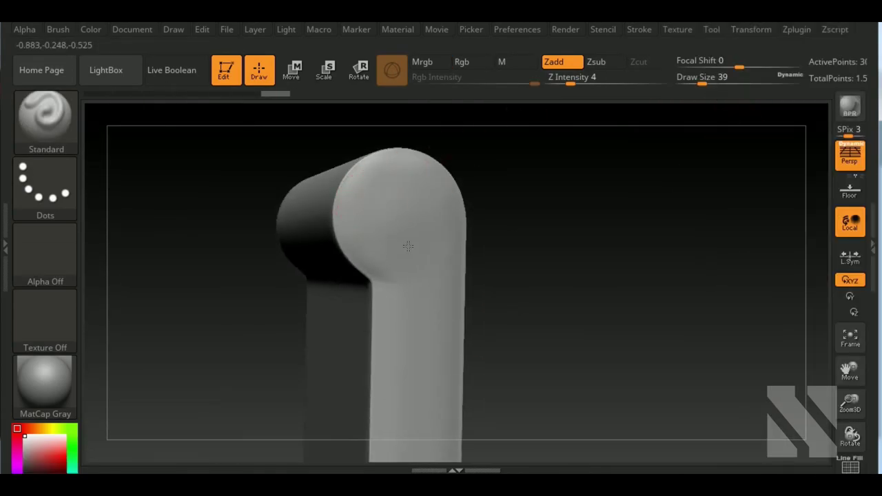
Sculpt a long crease into the armrest's lower left cloth
mouse_move(408, 246)
right_mouse_down()
mouse_move(569, 362)
mouse_move(638, 278)
mouse_move(482, 260)
mouse_move(689, 338)
mouse_move(444, 363)
right_mouse_up()
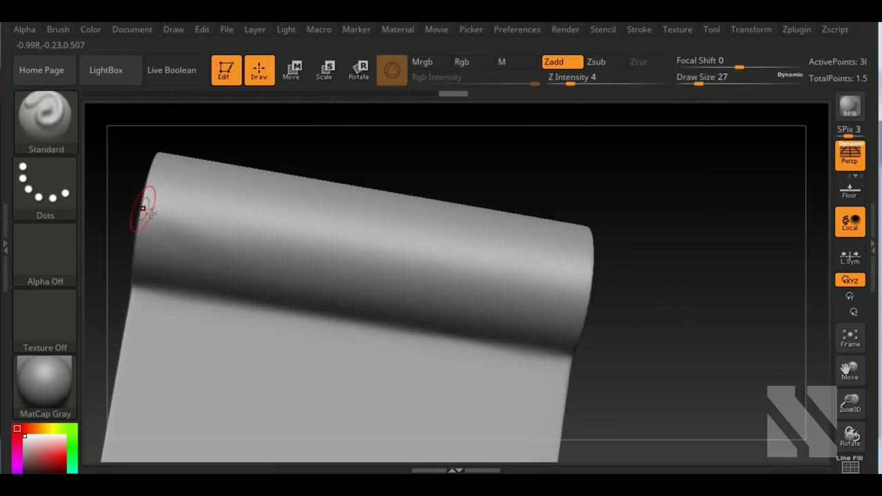
left_click_drag(643, 295, 556, 274)
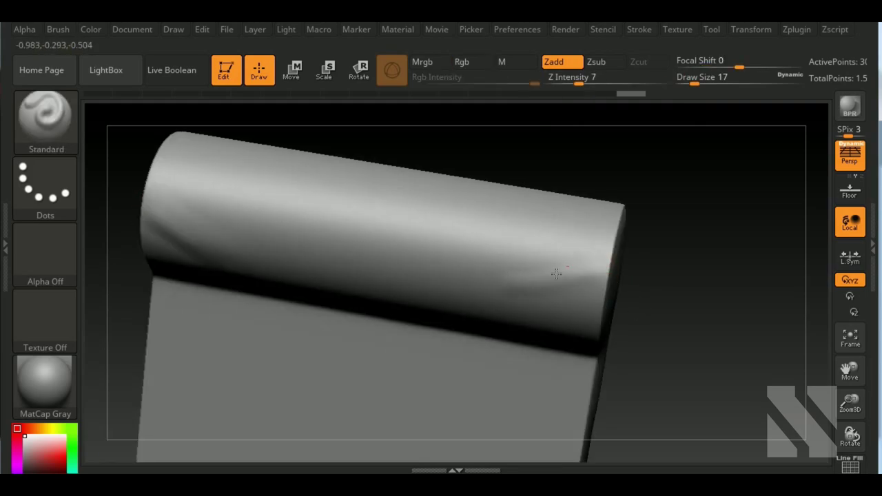
right_click_drag(502, 274, 701, 266)
mouse_move(438, 279)
right_mouse_down("shift")
mouse_move(616, 405)
mouse_move(195, 362)
right_mouse_up("shift")
left_click_drag(195, 363, 300, 389)
left_click_drag(242, 393, 310, 403)
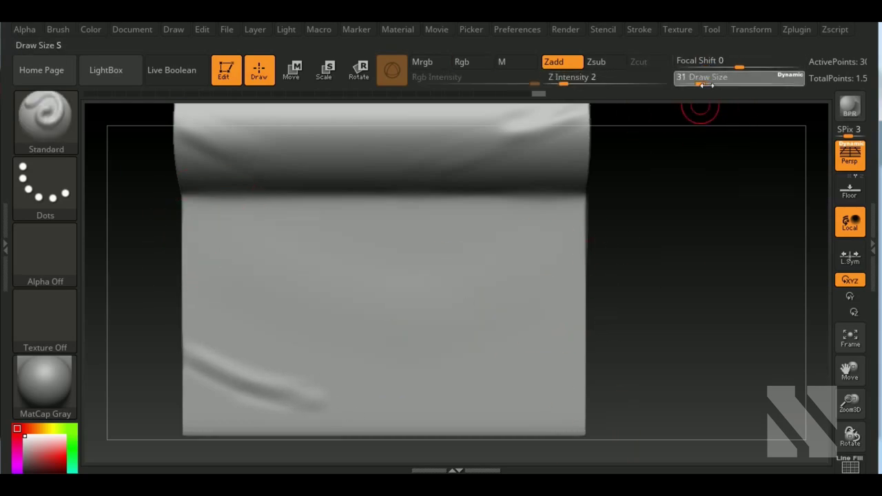
Set brush size to 20 and step through undo/redo to the angled cylinder sculpt state
key("ctrl+shift+z")
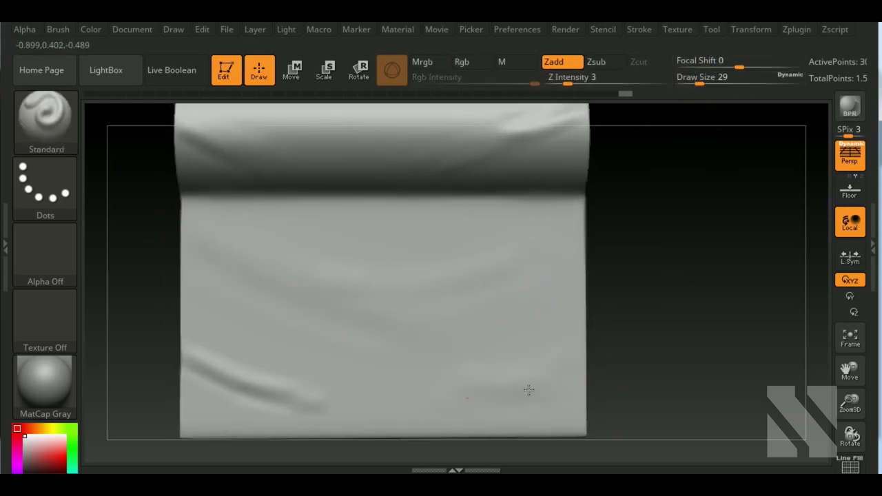
key("ctrl+shift+z")
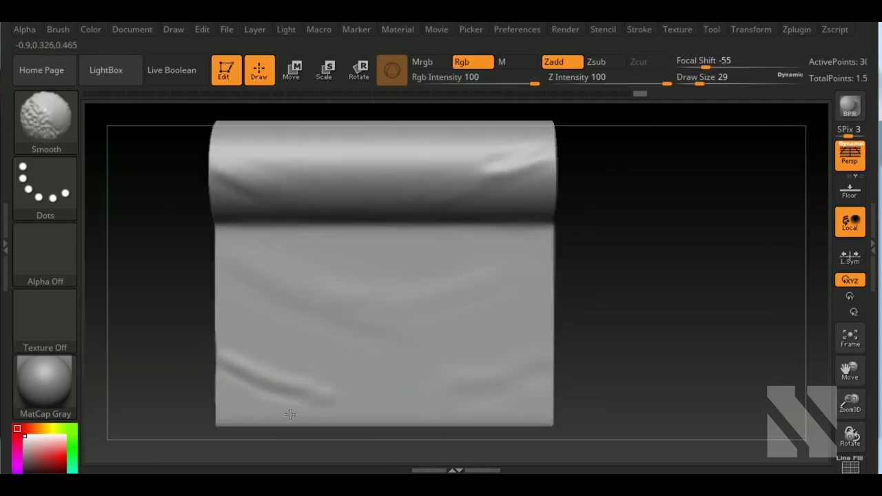
key("ctrl+shift+z")
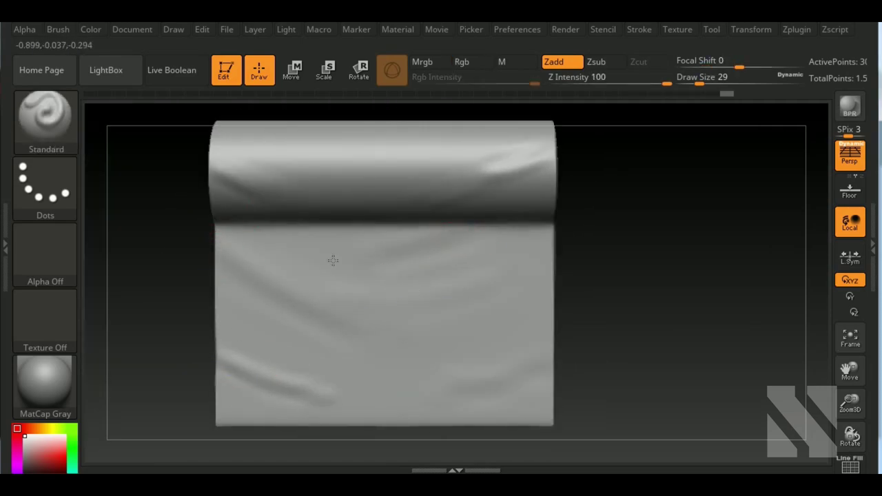
key("ctrl+shift+z")
key("ctrl+shift+z")
left_click(695, 80)
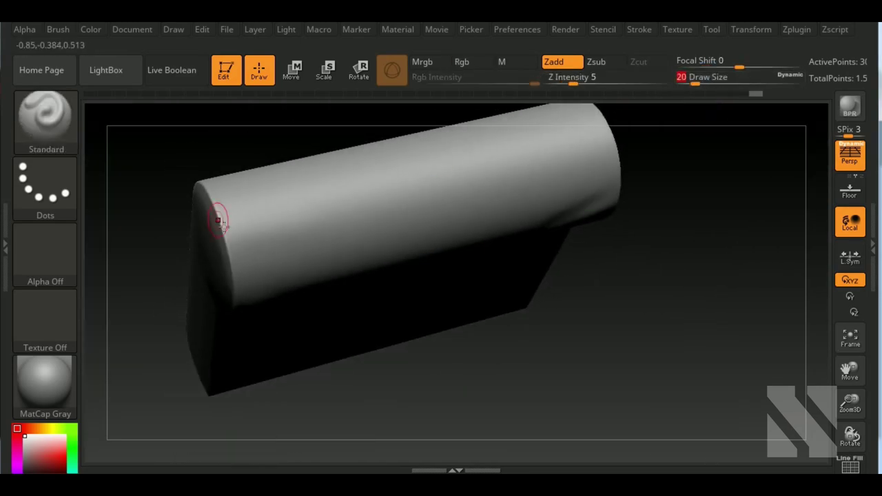
key("ctrl+z")
key("ctrl+z")
key("ctrl+z")
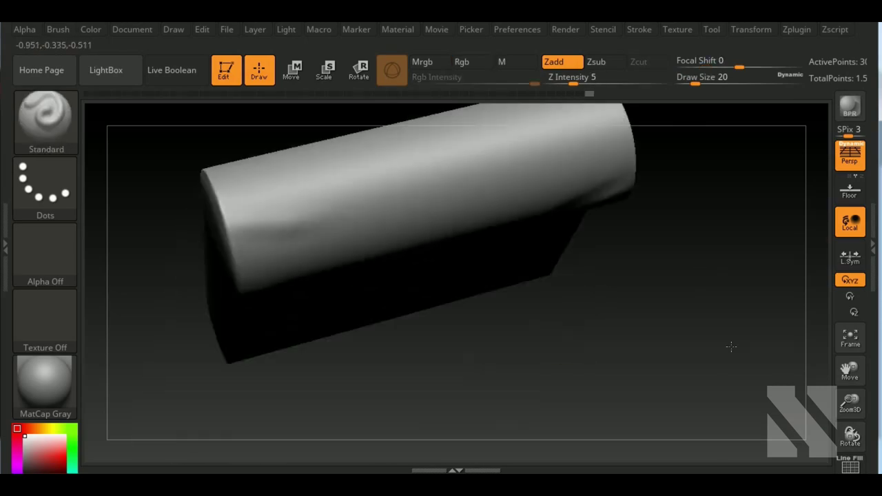
key("ctrl+z")
key("ctrl+z")
key("ctrl+shift+z")
key("ctrl+shift+z")
key("ctrl+shift+z")
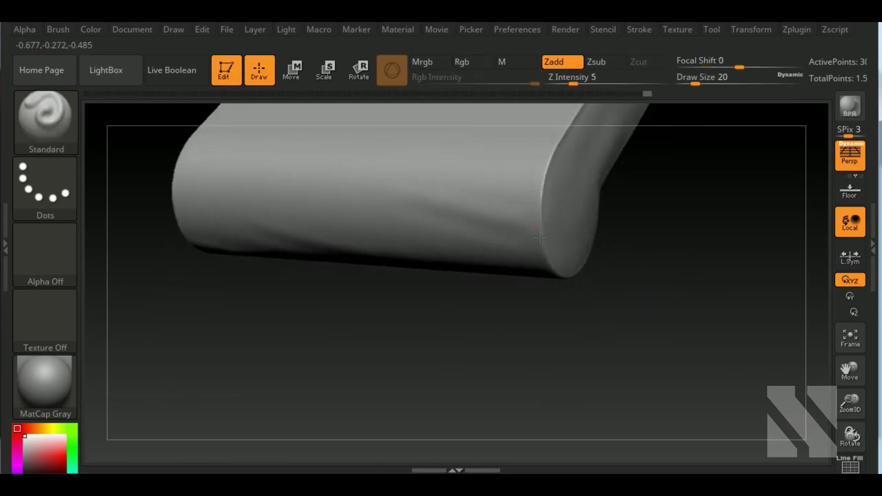
key("ctrl+shift+z")
key("ctrl+shift+z")
key("ctrl+shift+z")
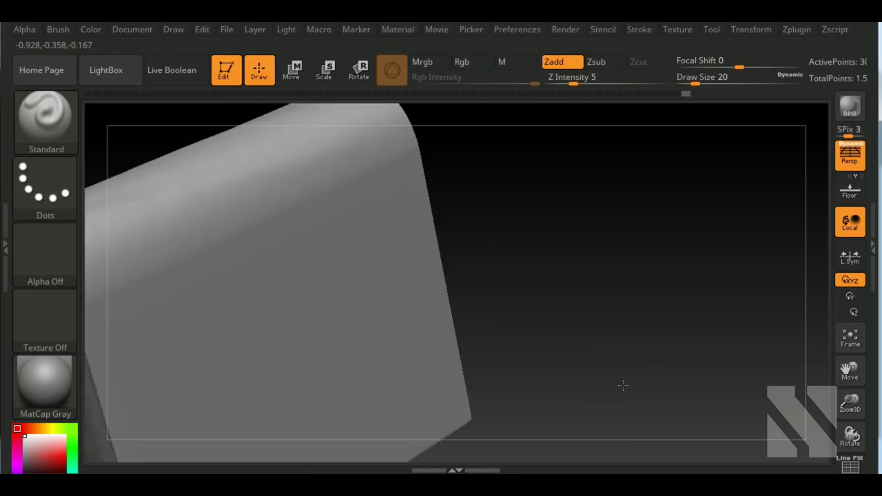
key("ctrl+shift+z")
key("ctrl+shift+z")
key("ctrl+shift+z")
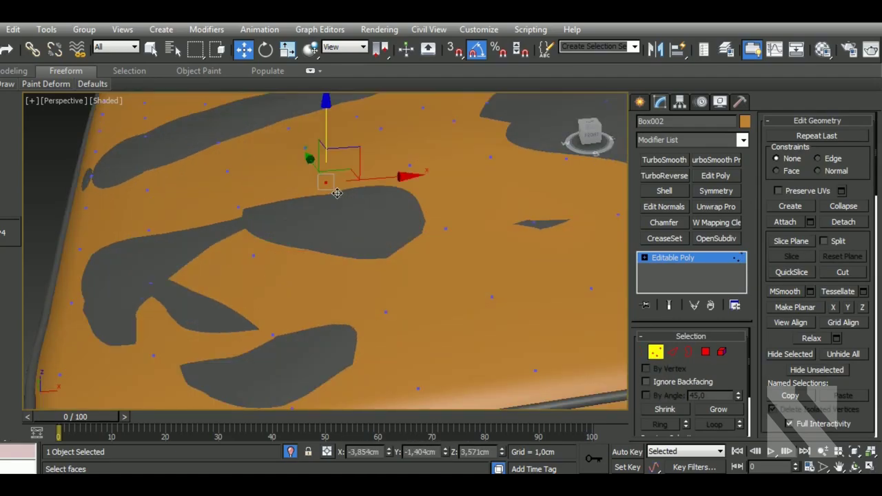
key("F3")
key("F3")
scroll(337, 193, "down", 3)
mouse_move(337, 193)
middle_mouse_down("alt")
mouse_move(502, 304)
mouse_move(478, 337)
mouse_move(500, 219)
middle_mouse_up("alt")
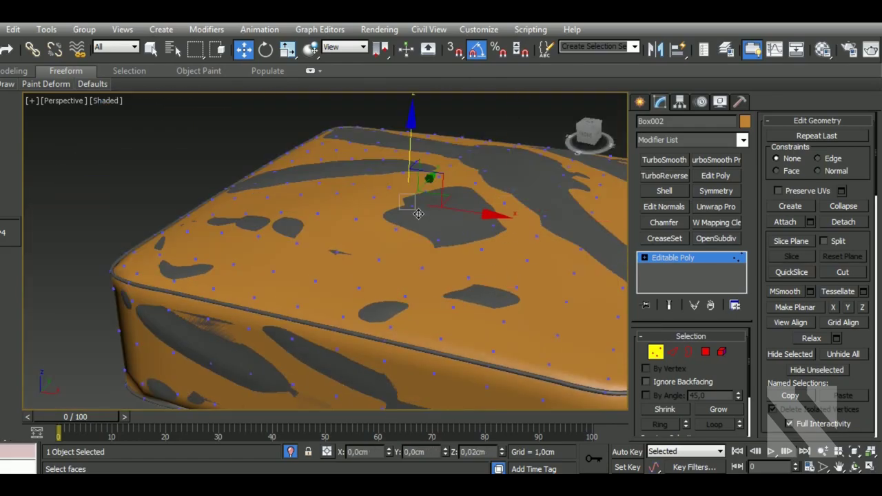
mouse_move(426, 169)
middle_mouse_down("alt")
mouse_move(384, 275)
mouse_move(413, 227)
middle_mouse_up("alt")
key("F3")
key("F3")
key("F3")
key("F3")
key("ctrl+z")
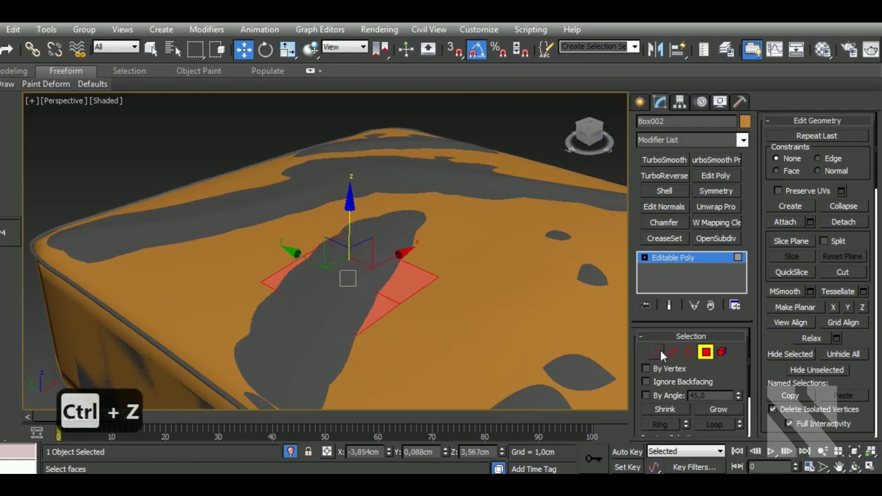
key("F3")
key("F3")
key("ctrl+z")
key("ctrl+z")
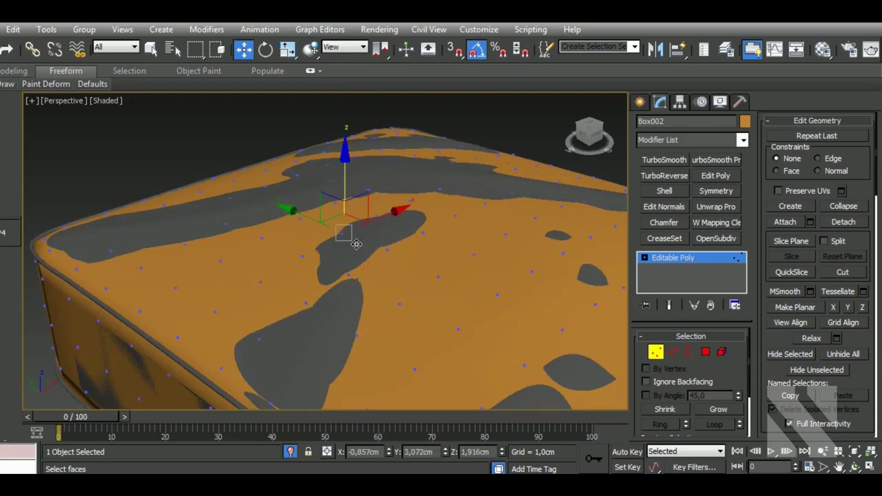
key("F3")
key("F3")
key("F3")
key("F3")
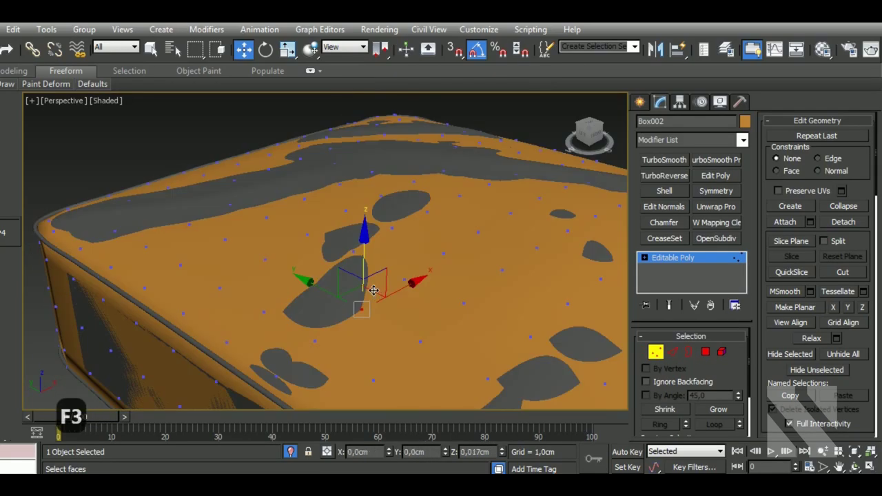
mouse_move(386, 314)
middle_mouse_down()
mouse_move(349, 351)
mouse_move(268, 269)
mouse_move(289, 301)
mouse_move(334, 305)
middle_mouse_up()
key("F3")
key("F3")
key("F3")
key("F3")
key("F3")
key("F3")
middle_click_drag(218, 276, 210, 244, "alt")
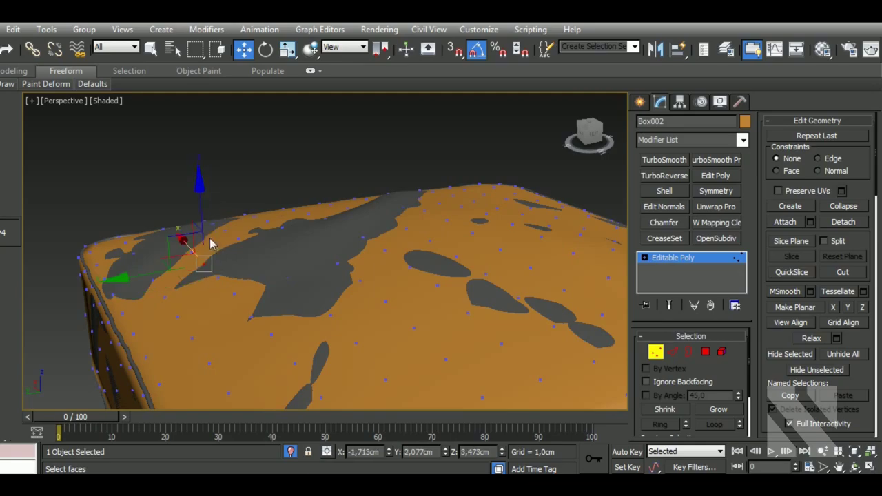
key("F3")
key("F3")
key("F3")
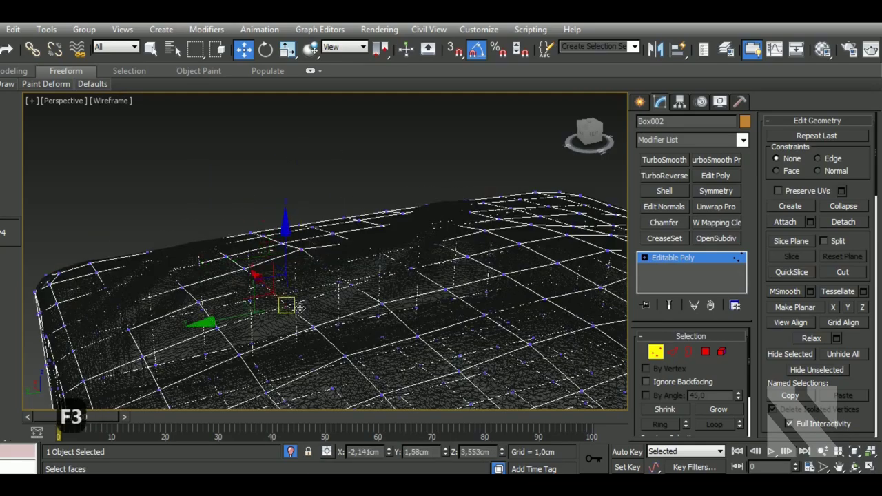
key("F3")
middle_click_drag(305, 296, 359, 284, "alt")
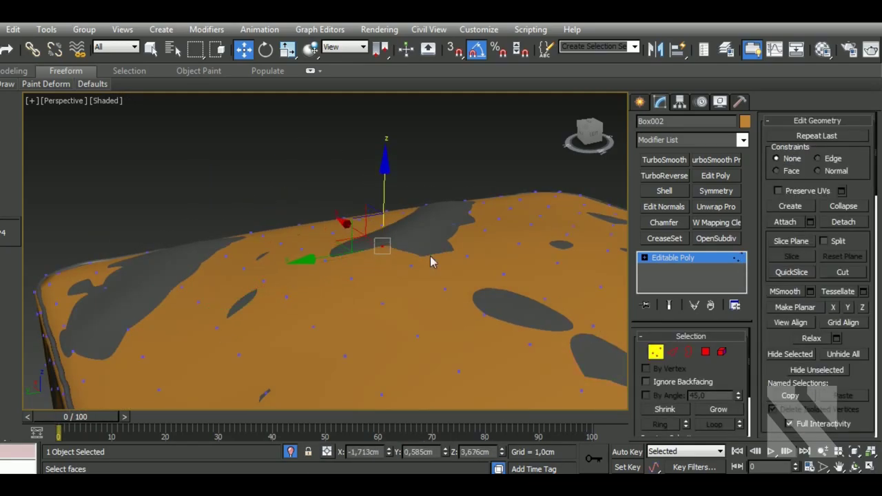
key("4")
middle_click_drag(430, 262, 459, 219, "alt")
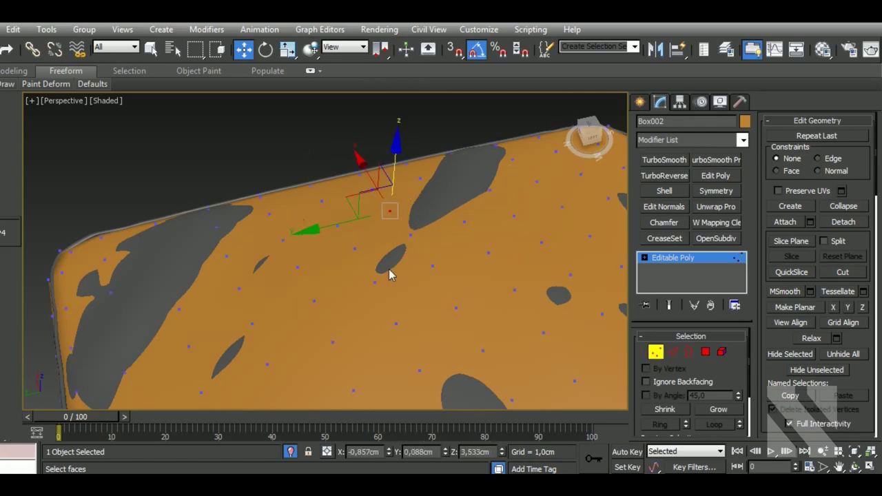
key("F3")
key("F3")
middle_click_drag(390, 274, 403, 242, "alt")
key("4")
left_click(656, 352)
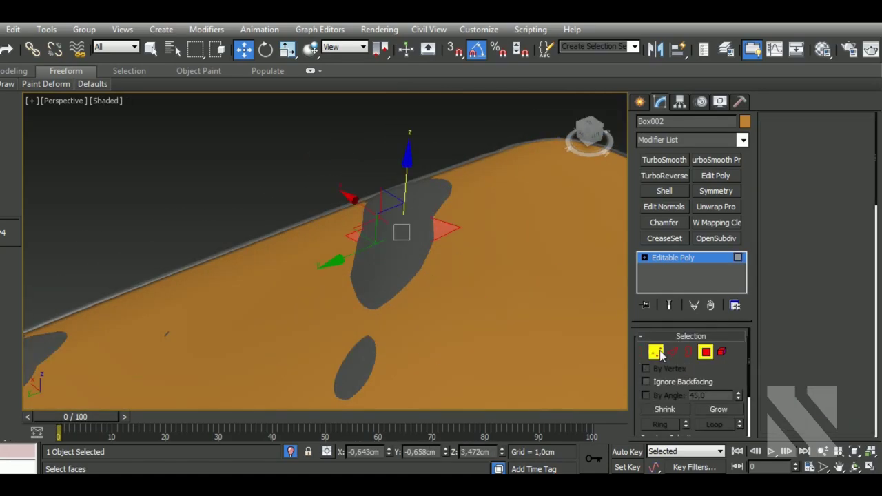
middle_click_drag(414, 197, 413, 259, "alt")
scroll(309, 325, "down", 5)
scroll(363, 324, "up", 5)
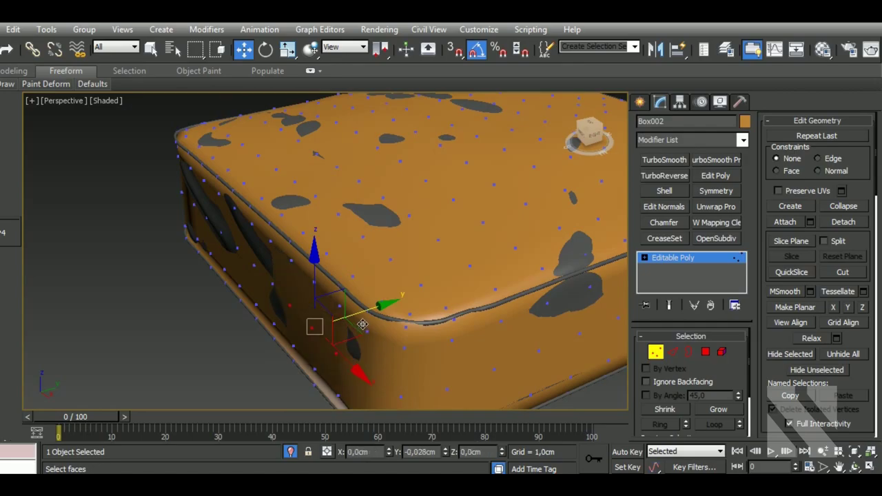
middle_click_drag(362, 324, 323, 303, "alt")
key("ctrl+z")
key("F3")
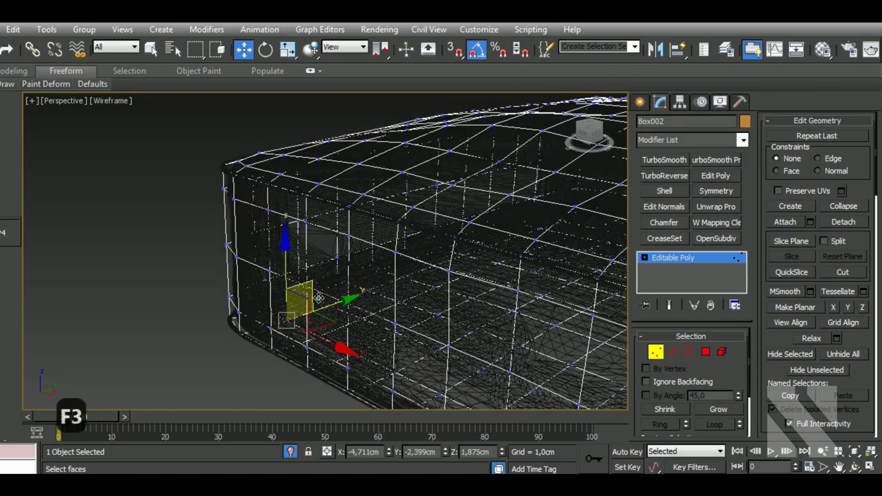
key("F3")
scroll(318, 298, "down", 3)
scroll(413, 220, "up", 4)
middle_click_drag(413, 228, 418, 205, "alt")
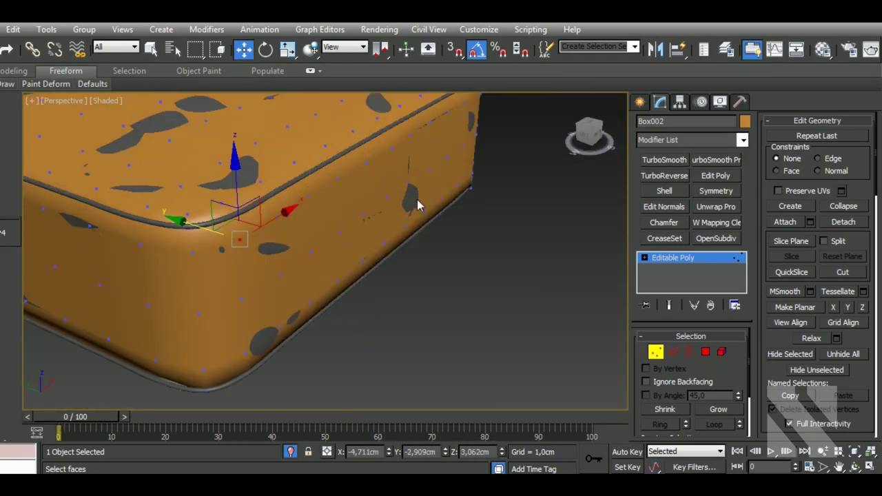
scroll(191, 309, "down", 4)
middle_click_drag(191, 309, 204, 282, "alt")
key("ctrl+z")
scroll(236, 315, "up", 4)
middle_click_drag(236, 315, 204, 315, "alt")
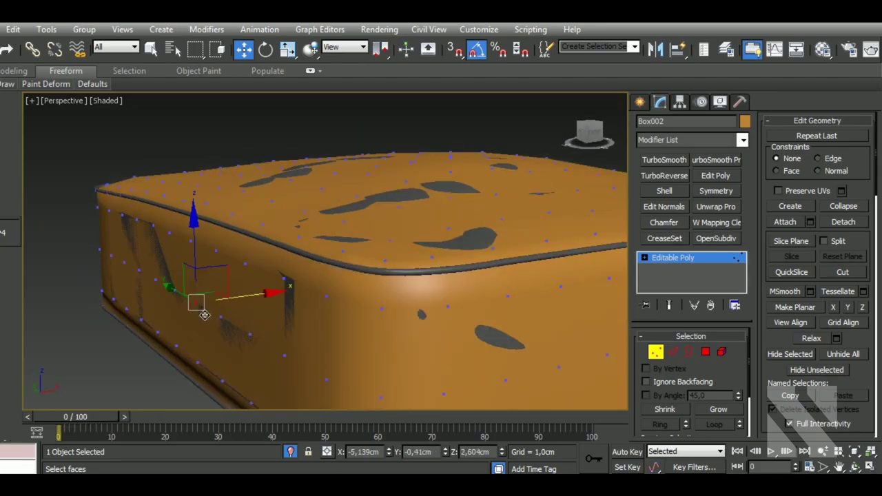
scroll(275, 323, "down", 4)
middle_click_drag(262, 320, 235, 330, "alt")
key("F3")
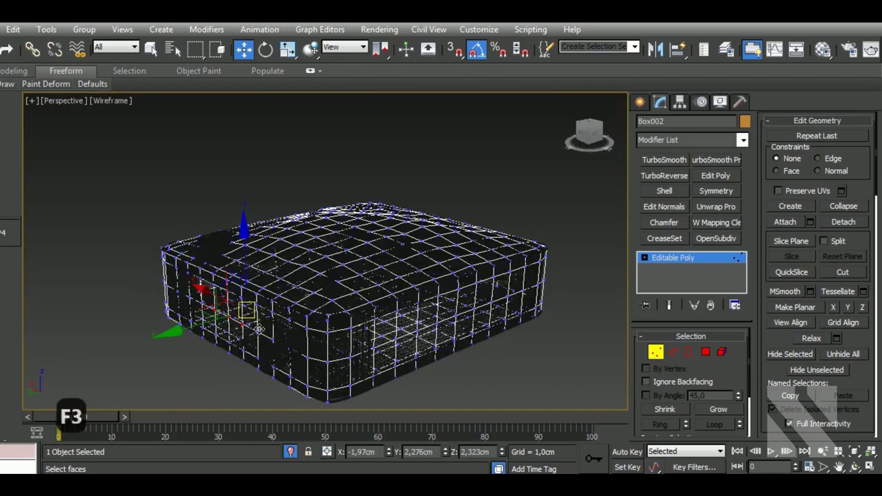
key("F3")
scroll(235, 330, "up", 4)
mouse_move(348, 301)
middle_mouse_down("alt")
mouse_move(395, 297)
mouse_move(318, 299)
mouse_move(254, 244)
mouse_move(232, 281)
middle_mouse_up("alt")
scroll(255, 244, "down", 2)
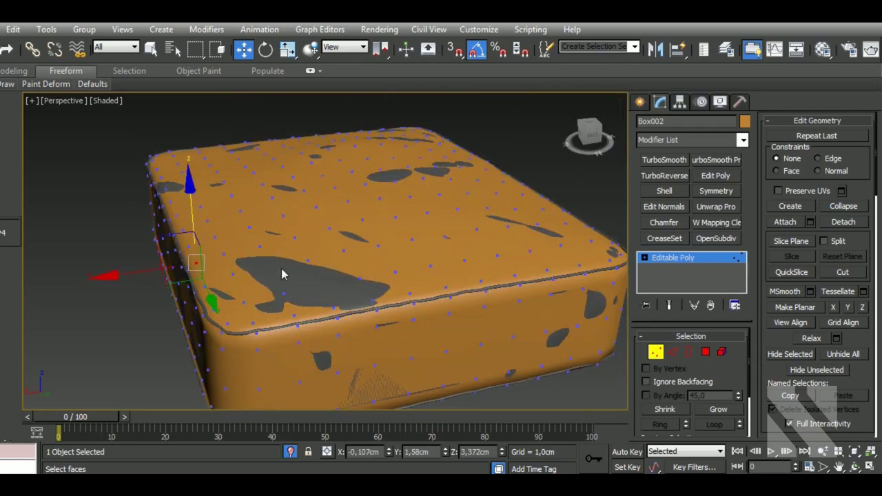
scroll(334, 257, "up", 3)
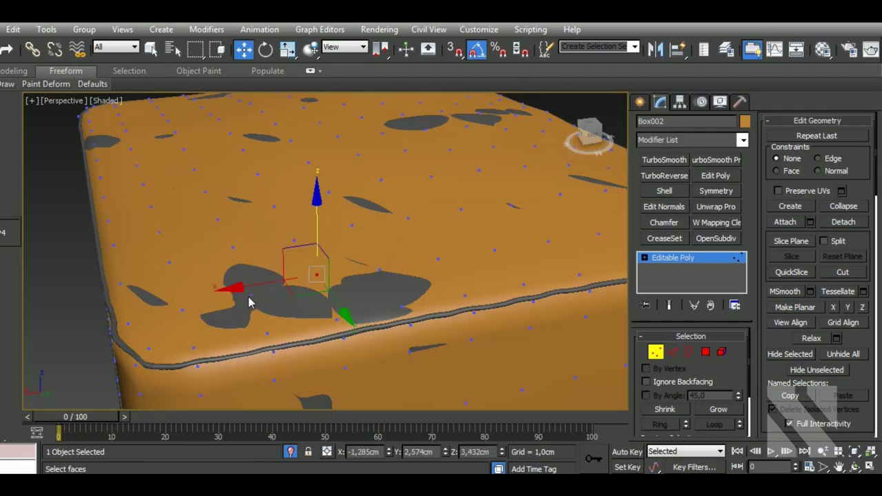
scroll(410, 313, "down", 3)
left_click(352, 364)
key("4")
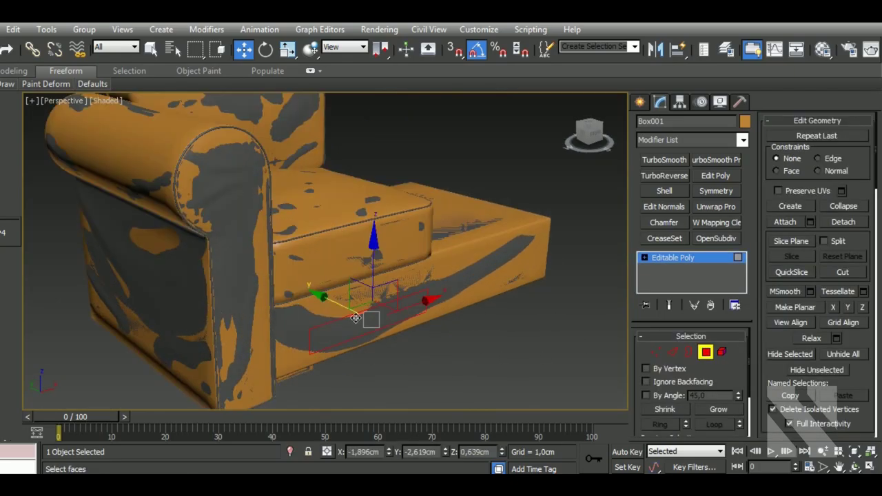
left_click(359, 318)
key("1")
middle_click_drag(359, 317, 317, 343, "alt")
scroll(435, 311, "up", 3)
scroll(434, 310, "down", 2)
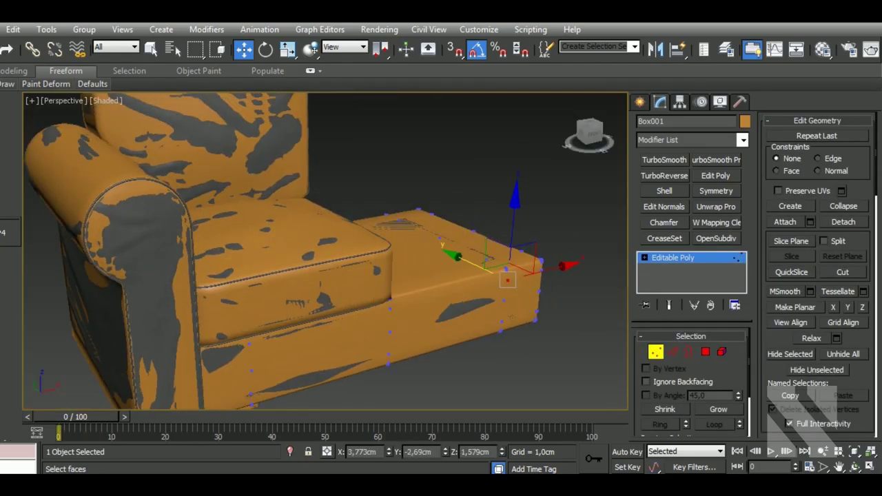
scroll(232, 274, "up", 3)
middle_click_drag(236, 261, 448, 289, "alt")
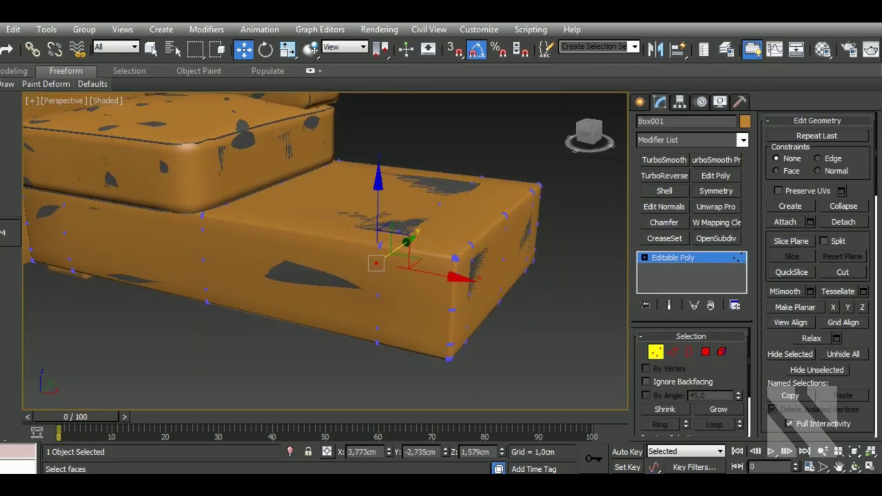
key("4")
left_click(552, 279)
scroll(460, 327, "up", 3)
scroll(460, 328, "down", 5)
key("4")
left_click(364, 296)
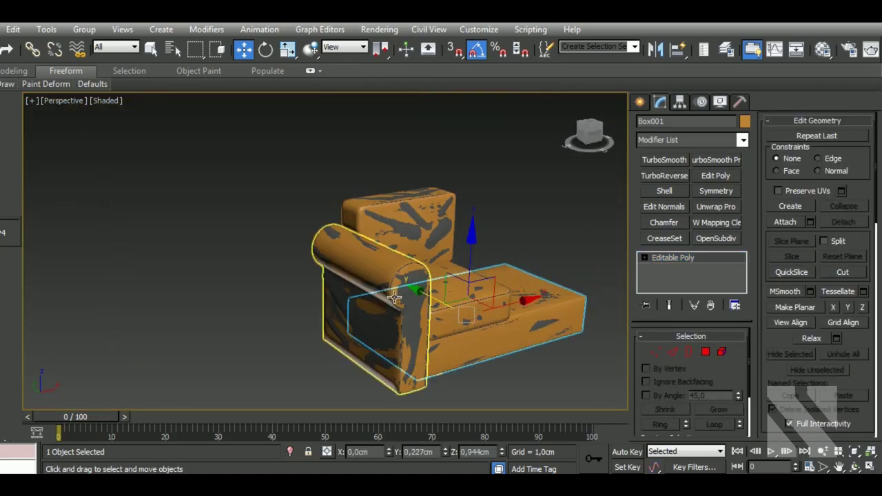
key("1")
Inspect the armrest cylinder's cap from several angles, toggling the edged-faces overlay on and off
scroll(452, 296, "up", 4)
key("2")
key("F4")
scroll(322, 256, "up", 5)
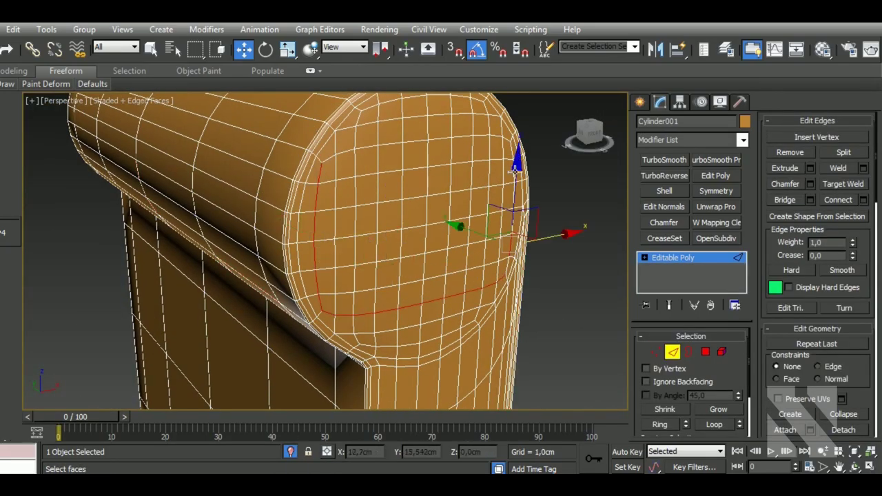
middle_click_drag(514, 169, 516, 226, "alt")
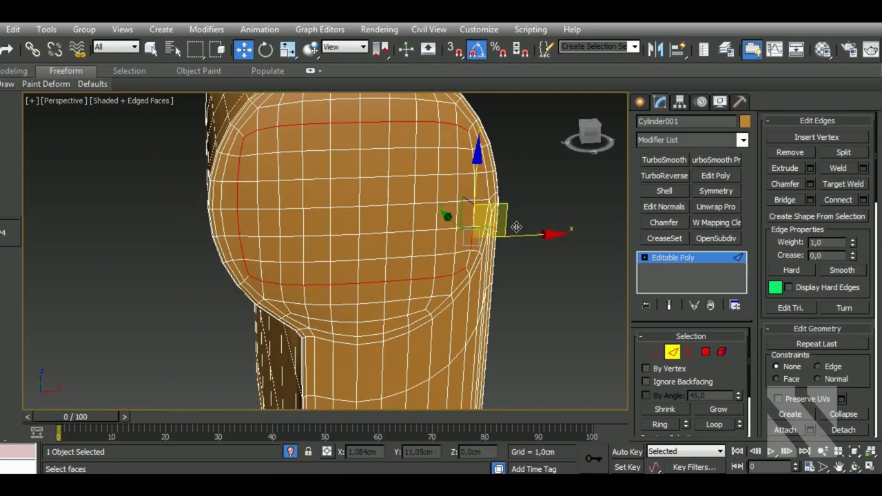
left_click(789, 152)
middle_click_drag(335, 338, 455, 178, "alt")
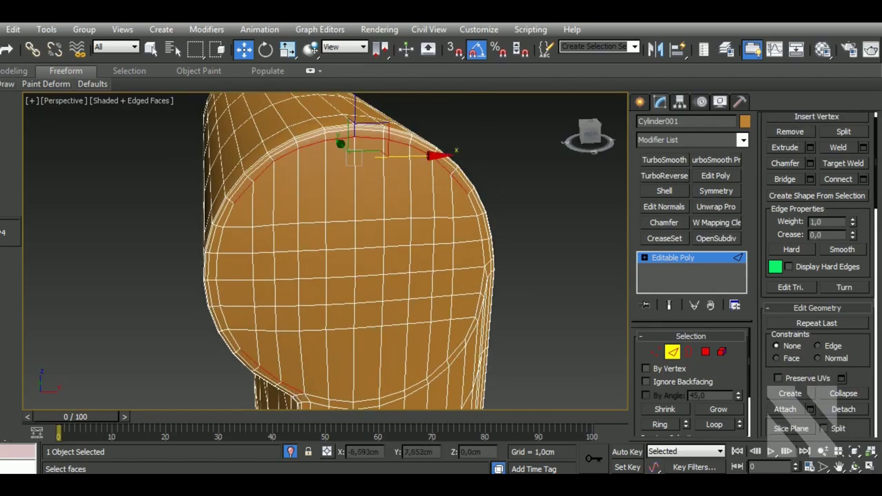
middle_click_drag(441, 266, 423, 276, "alt")
scroll(403, 324, "down", 5)
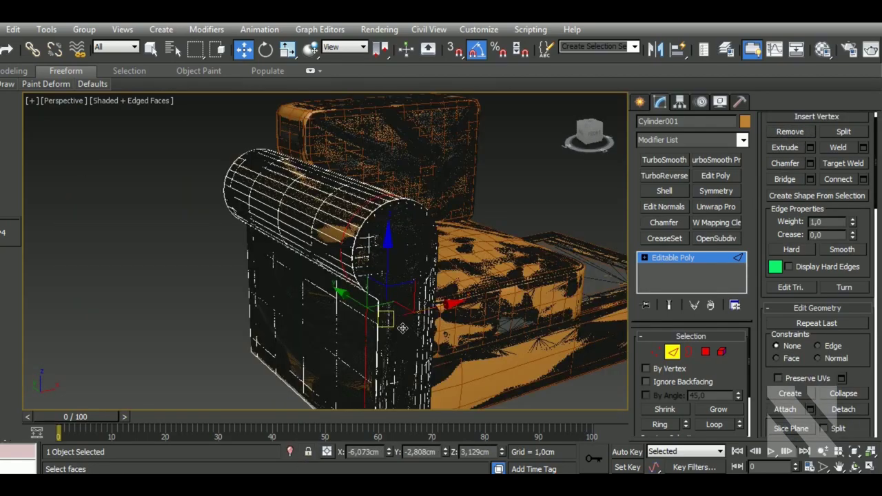
key("F4")
key("F4")
mouse_move(344, 360)
middle_mouse_down("alt")
mouse_move(437, 354)
mouse_move(327, 348)
mouse_move(239, 319)
mouse_move(376, 246)
middle_mouse_up("alt")
key("F4")
key("1")
Frame the armrest close up from the front in shaded display, ready at Vertex level
key("f")
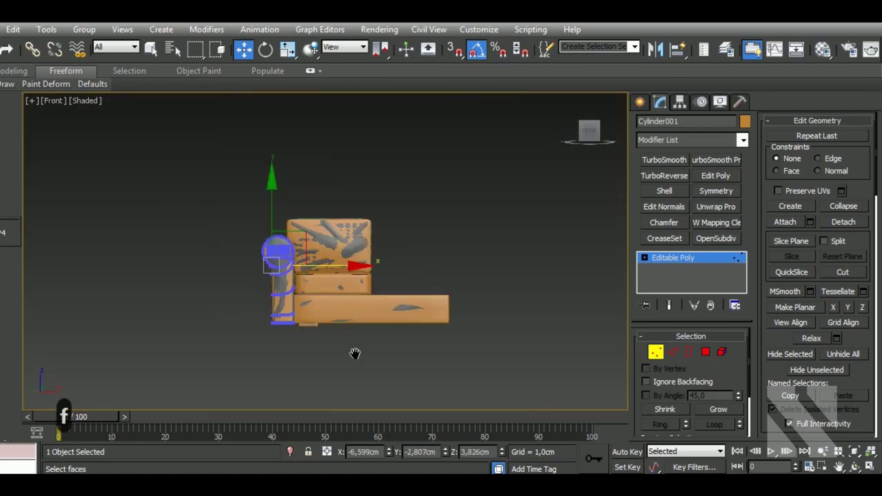
scroll(354, 354, "up", 5)
middle_click_drag(355, 355, 354, 291, "alt")
key("F3")
key("F3")
mouse_move(370, 259)
middle_mouse_down("alt")
mouse_move(374, 227)
mouse_move(405, 248)
mouse_move(261, 283)
mouse_move(275, 261)
middle_mouse_up("alt")
key("ctrl+z")
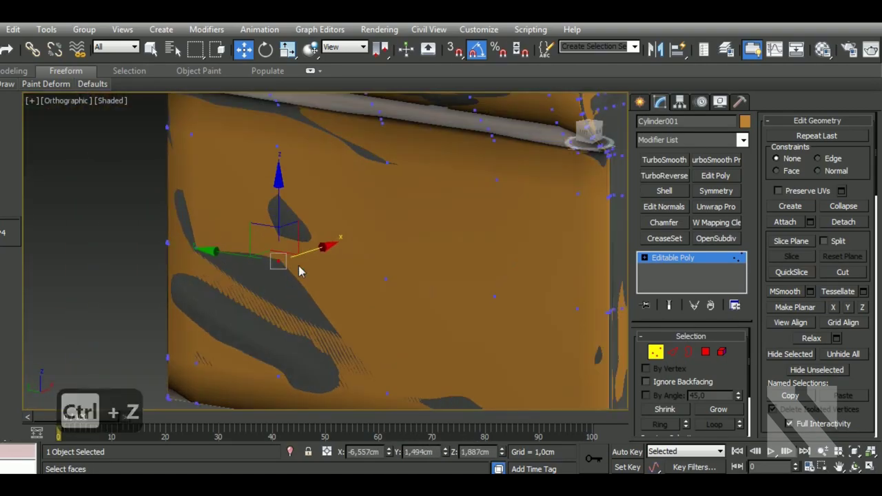
key("ctrl+z")
key("ctrl+z")
middle_click_drag(233, 296, 237, 366, "alt")
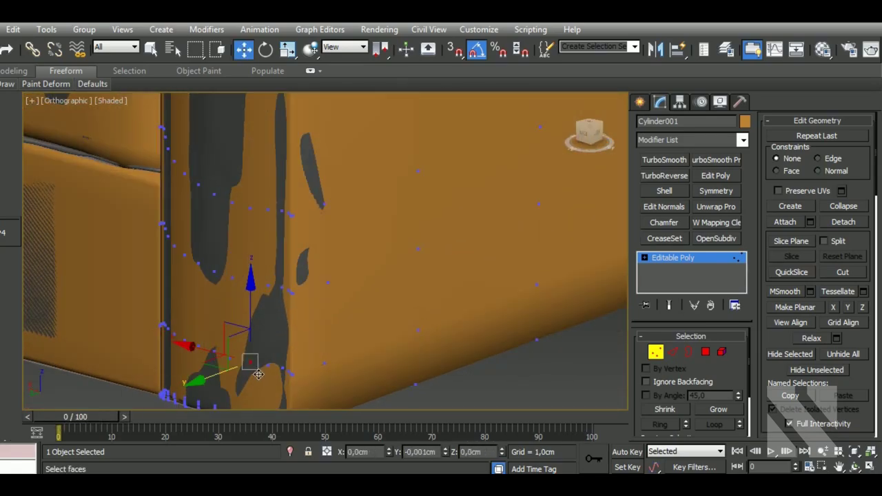
key("2")
key("F3")
key("F3")
scroll(327, 277, "down", 3)
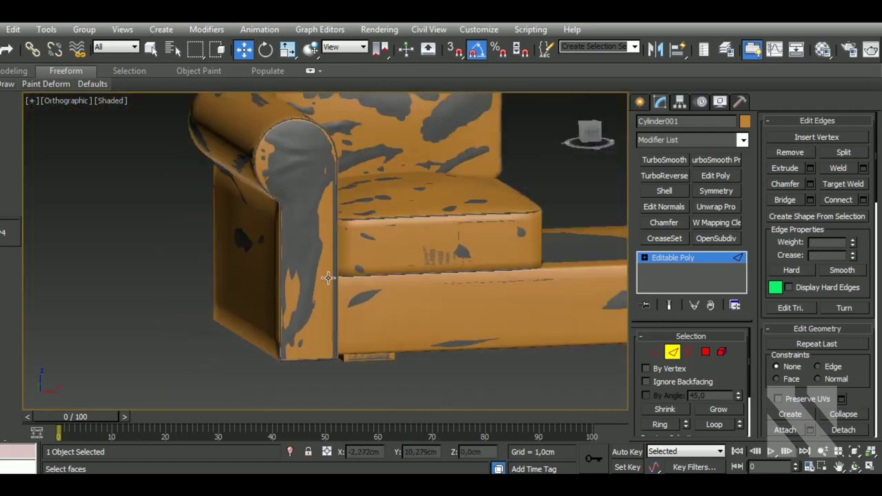
key("1")
scroll(328, 278, "up", 5)
Drag the cap and seam vertices of the armrest cylinder to round off its end
left_click(287, 229)
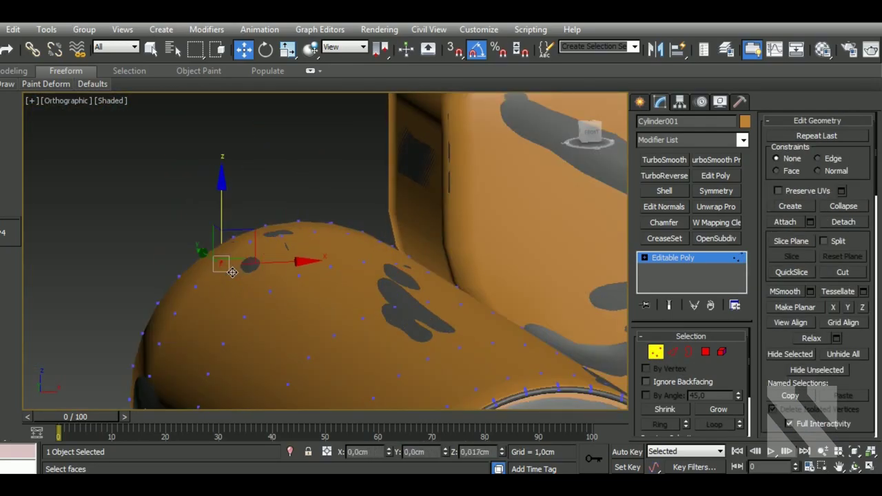
middle_click_drag(232, 272, 467, 295, "alt")
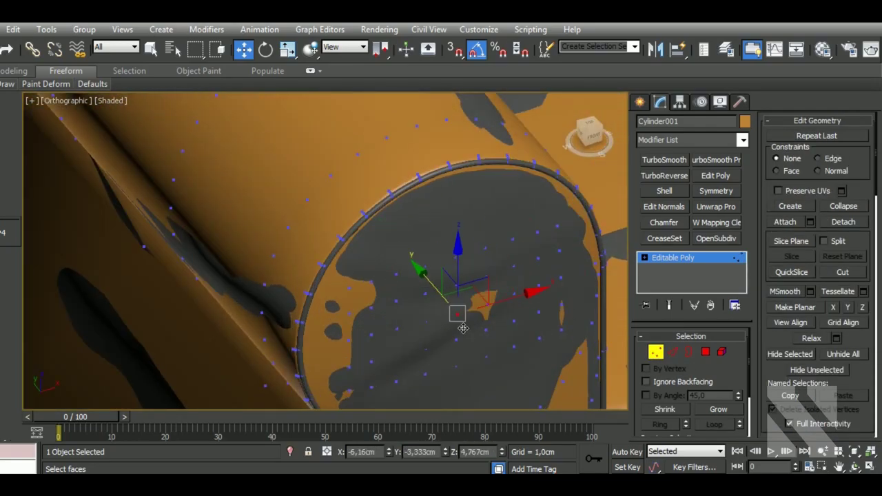
left_click_drag(407, 311, 502, 223)
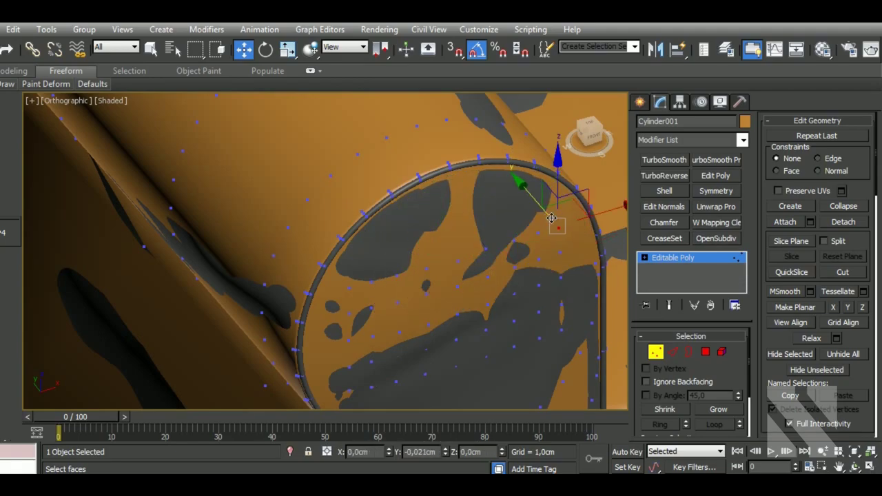
middle_click_drag(551, 218, 393, 279, "alt")
left_click_drag(393, 279, 437, 275)
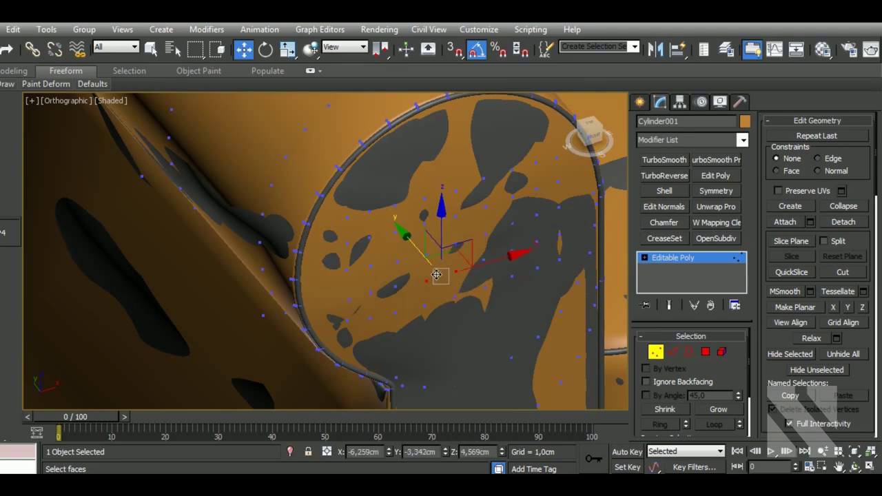
left_click_drag(486, 243, 531, 251)
middle_click_drag(531, 251, 476, 301, "alt")
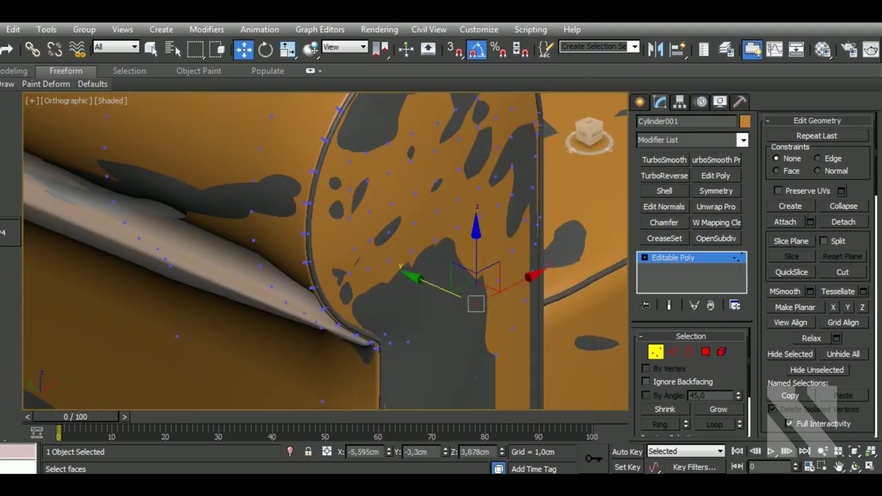
left_click_drag(476, 301, 378, 336)
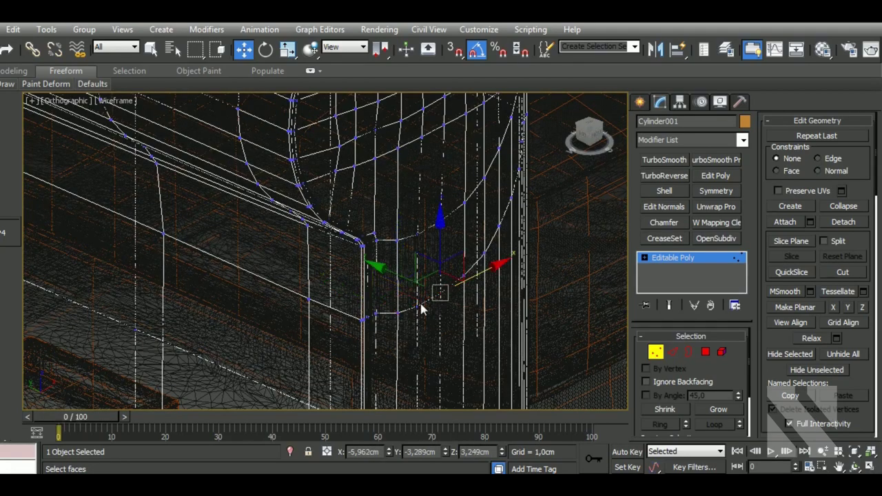
middle_click_drag(379, 336, 414, 289)
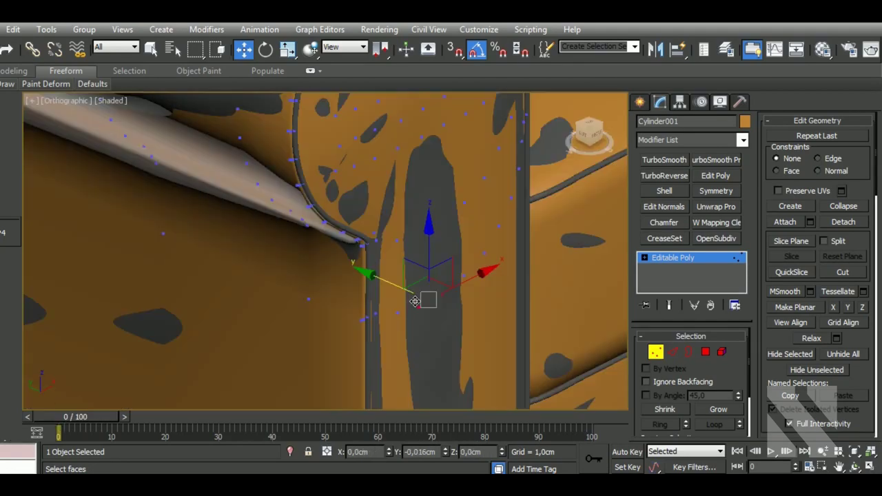
mouse_move(413, 289)
left_mouse_down()
mouse_move(425, 239)
mouse_move(413, 262)
left_mouse_up()
mouse_move(413, 262)
middle_mouse_down()
mouse_move(364, 321)
mouse_move(457, 349)
middle_mouse_up()
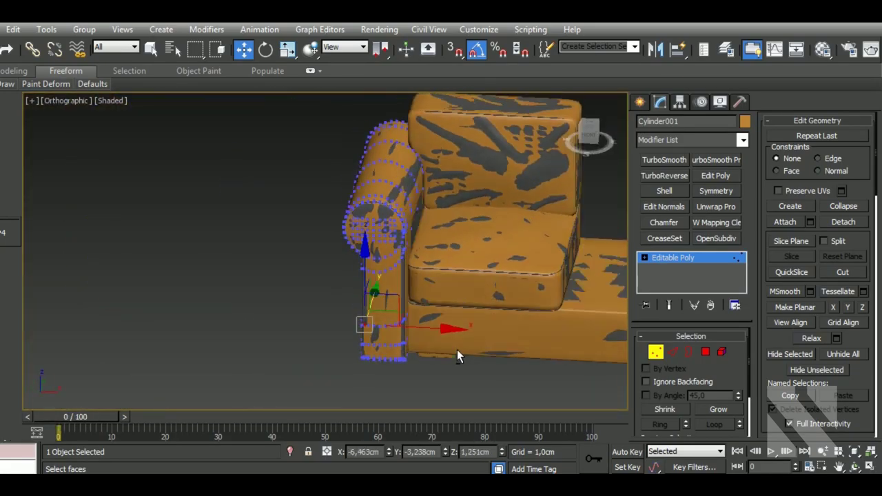
scroll(448, 241, "up", 3)
left_click_drag(448, 241, 399, 185)
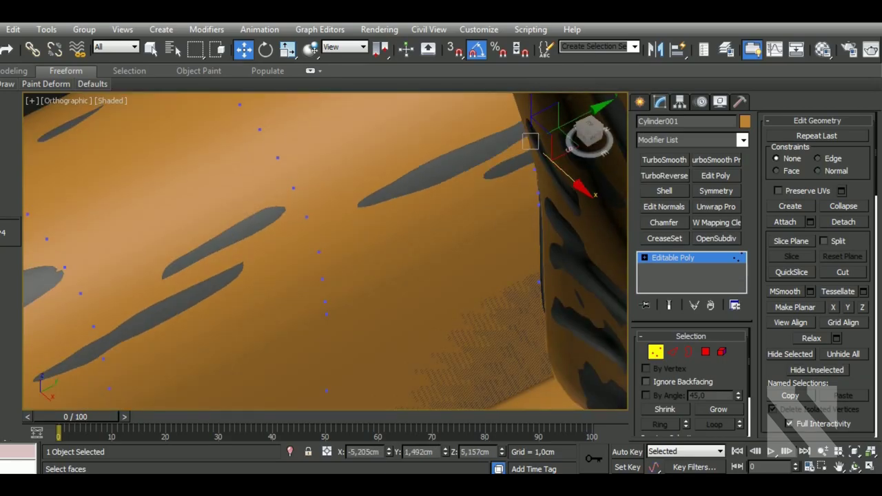
Orbit out to the whole armchair and select the back cushion
middle_click_drag(161, 225, 421, 250, "alt")
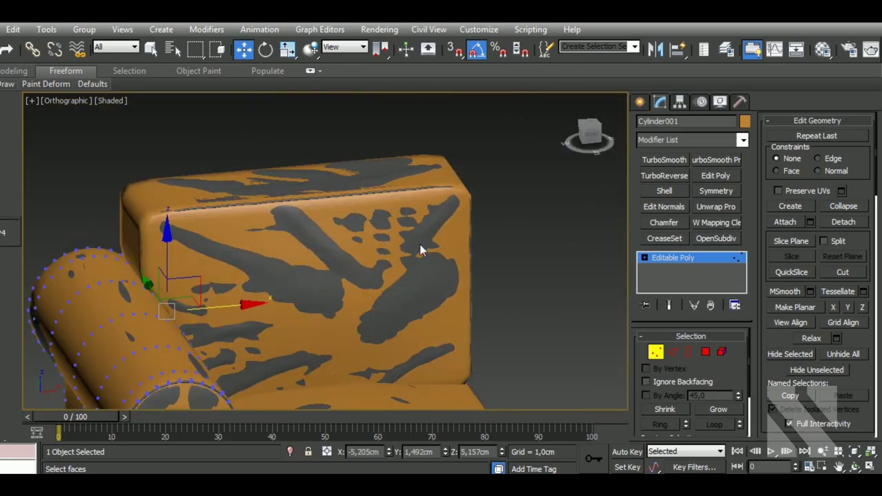
left_click(421, 250)
scroll(384, 291, "up", 3)
scroll(384, 291, "up", 2)
Toggle wireframe and edged-faces display on the back cushion, returning to Vertex level
key("2")
key("F3")
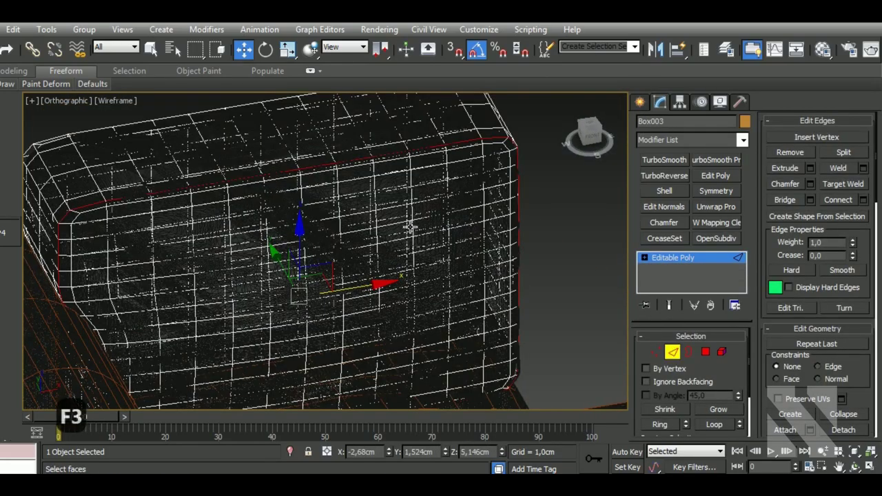
middle_click_drag(409, 226, 358, 234, "alt")
key("F3")
key("F4")
key("F3")
middle_click_drag(510, 314, 256, 219, "alt")
key("1")
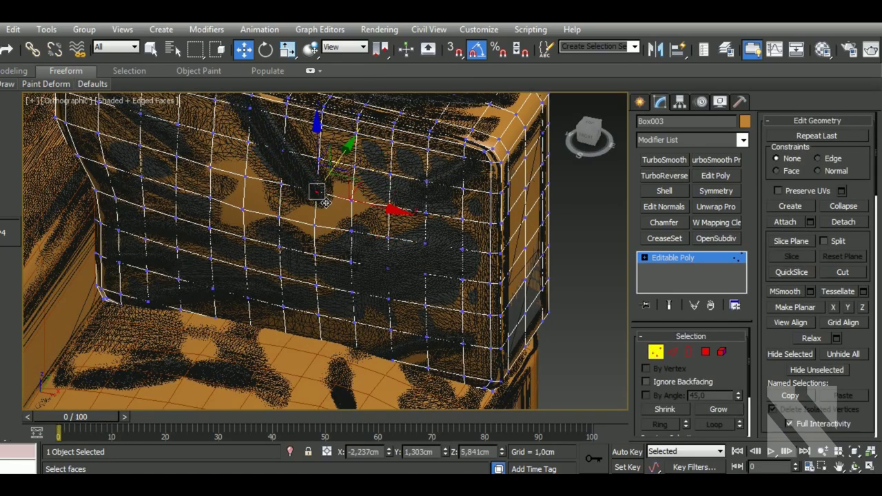
Orbit around the cushion box to inspect its front face, corners, top edge and underside
scroll(325, 203, "up", 3)
middle_click_drag(328, 236, 264, 228, "alt")
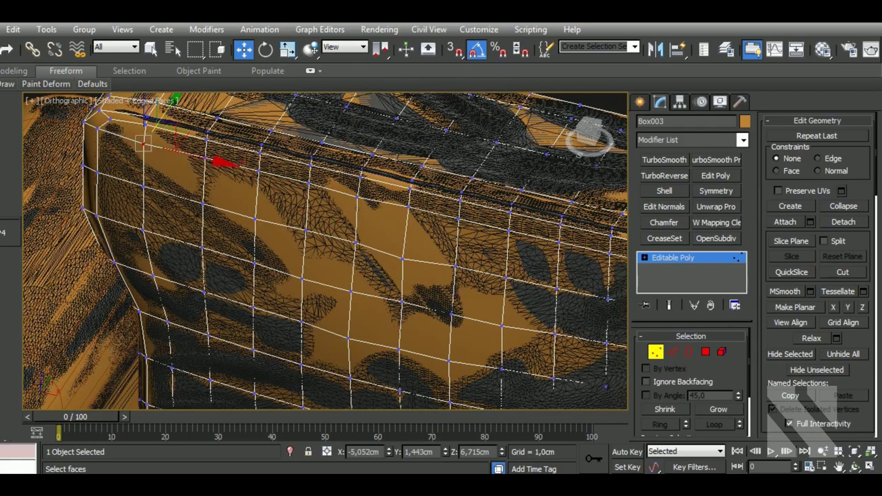
middle_click_drag(206, 173, 211, 262, "alt")
middle_click_drag(180, 332, 317, 258, "alt")
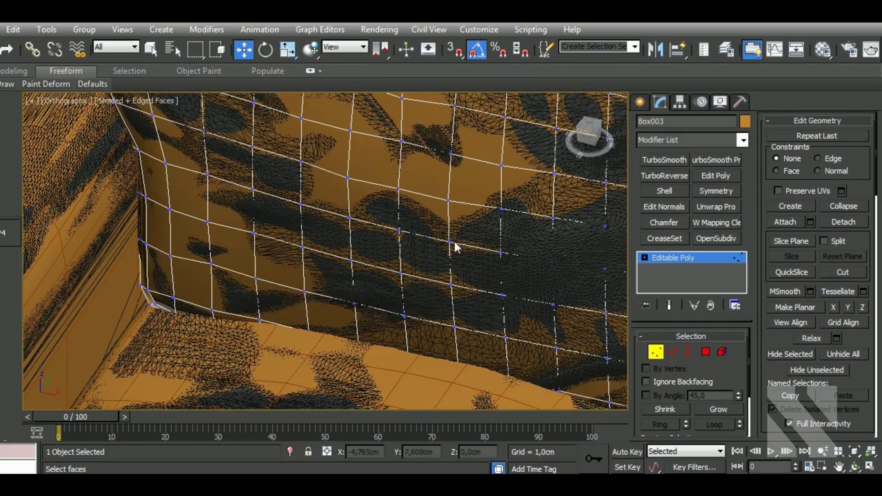
middle_click_drag(618, 234, 477, 219, "alt")
middle_click_drag(551, 219, 425, 227, "alt")
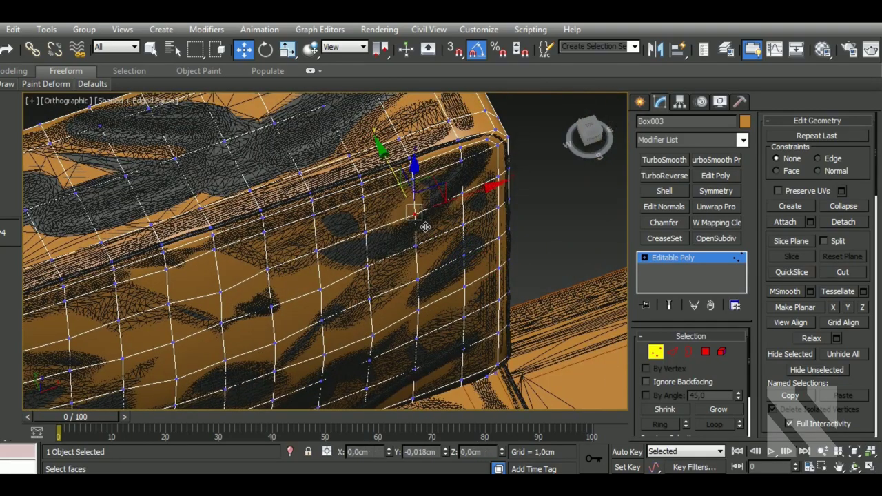
middle_click_drag(474, 360, 416, 274, "alt")
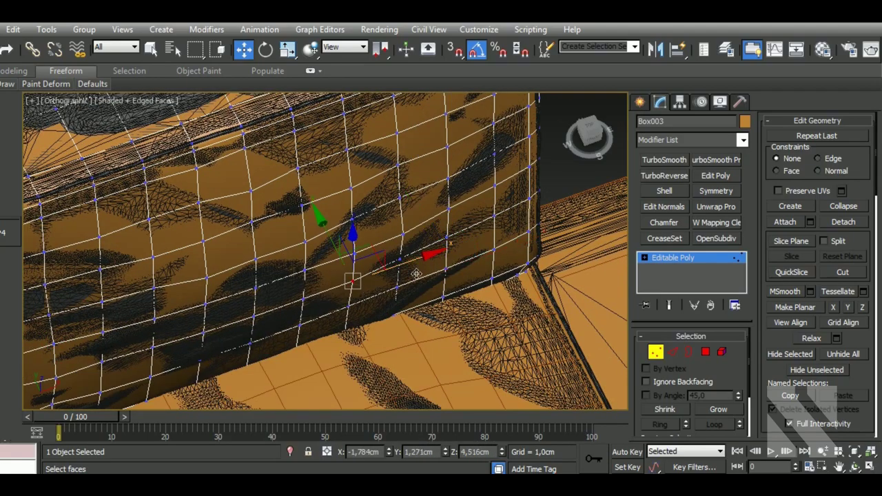
mouse_move(270, 304)
middle_mouse_down("alt")
mouse_move(252, 335)
mouse_move(388, 224)
middle_mouse_up("alt")
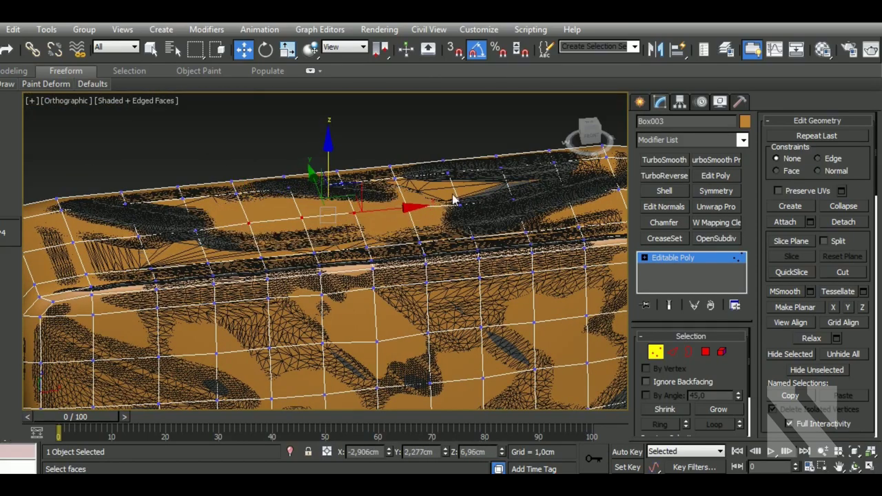
middle_click_drag(196, 227, 137, 290, "alt")
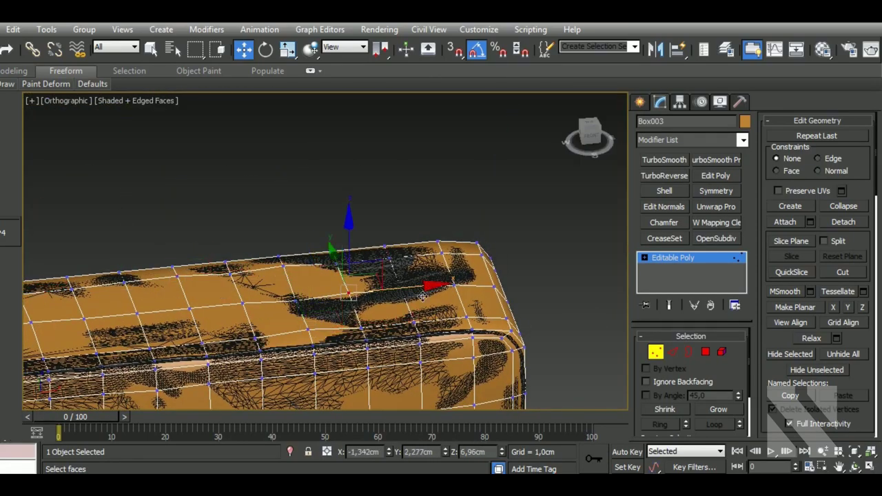
middle_click_drag(371, 334, 319, 288, "alt")
Turn off edged faces and look over the box interior in plain shaded view
key("F4")
scroll(319, 289, "up", 5)
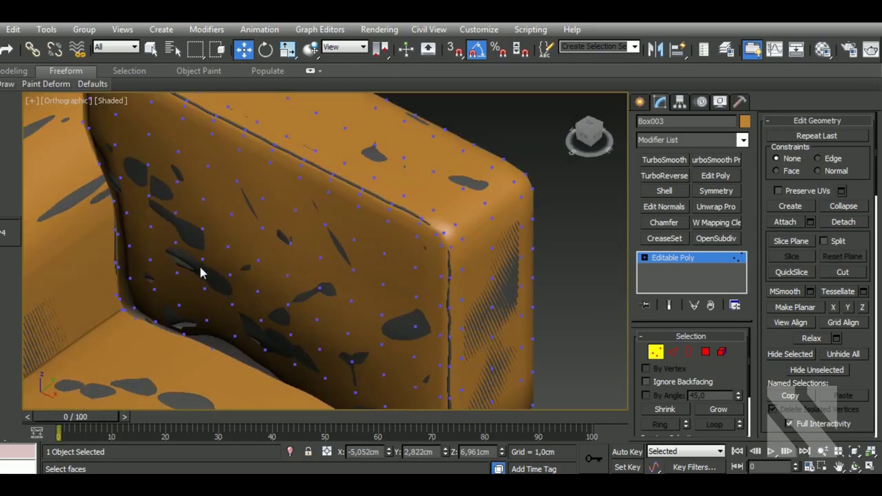
scroll(319, 288, "up", 3)
middle_click_drag(211, 177, 368, 329, "alt")
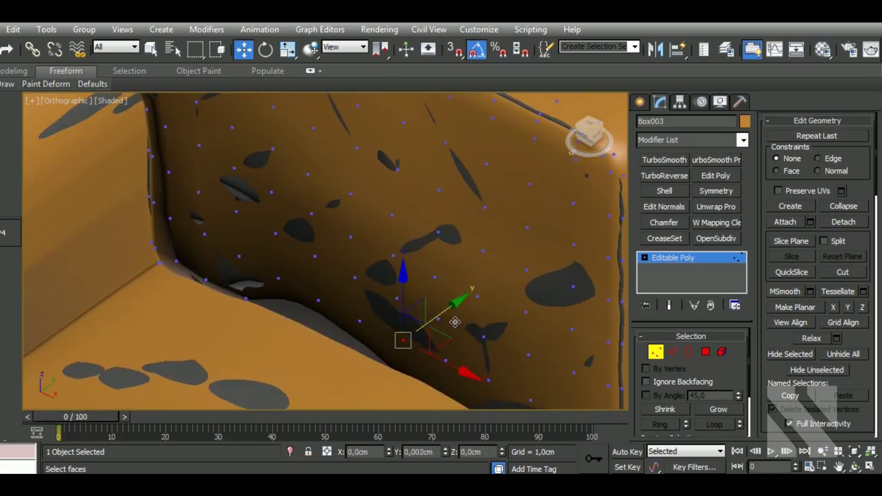
middle_click_drag(455, 322, 316, 292, "alt")
scroll(374, 306, "down", 5)
key("1")
scroll(391, 298, "up", 3)
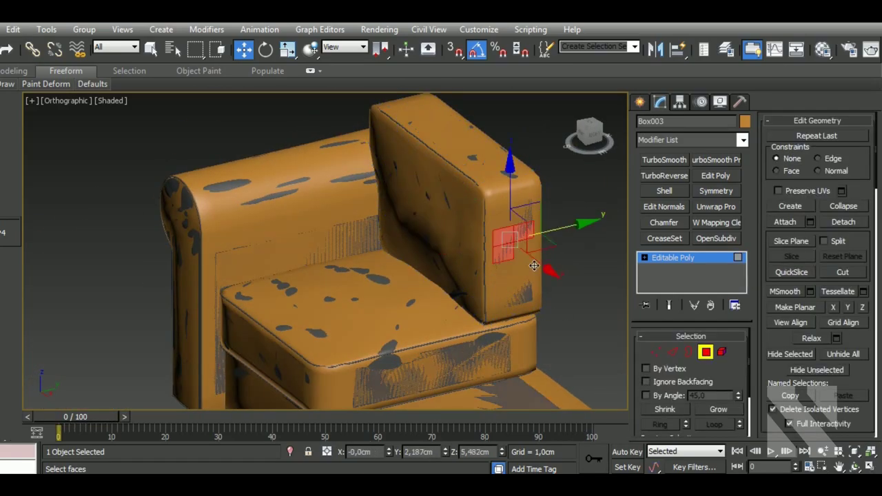
middle_click_drag(534, 265, 440, 303, "alt")
scroll(430, 313, "down", 5)
Confirm the Checker map on the sofa and pack its UV islands twice with Shift+S
scroll(430, 313, "up", 1)
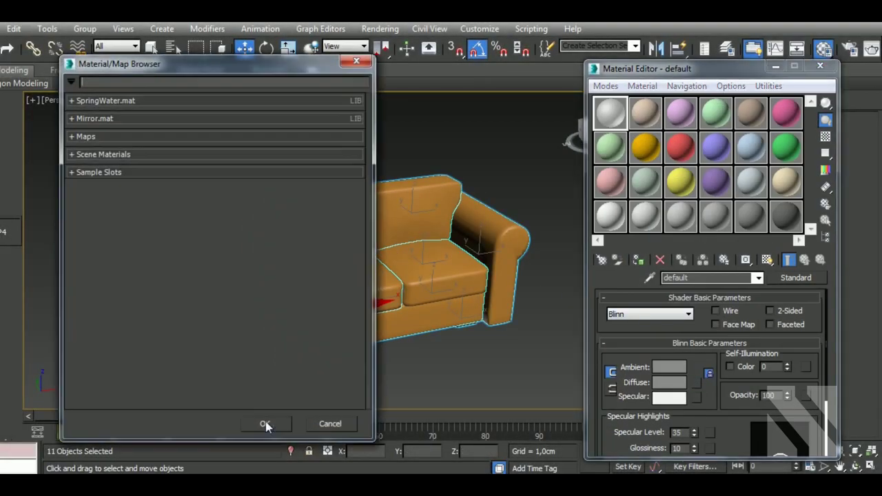
left_click(266, 424)
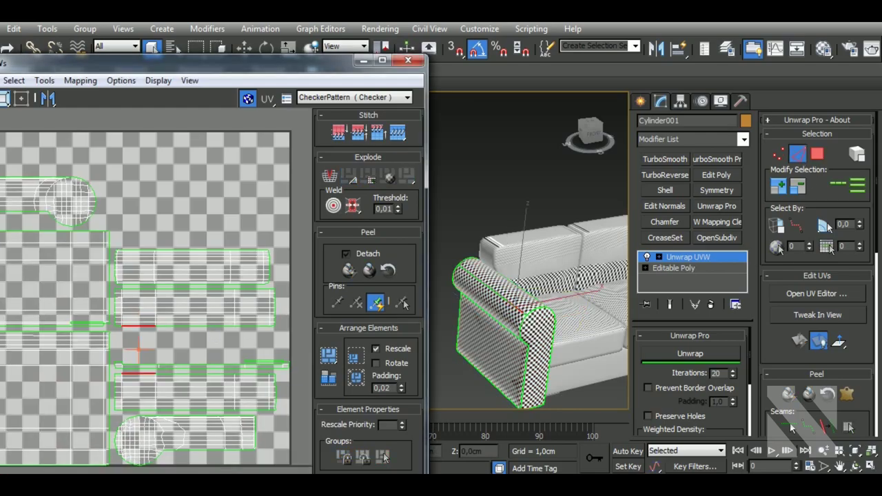
key("shift+s")
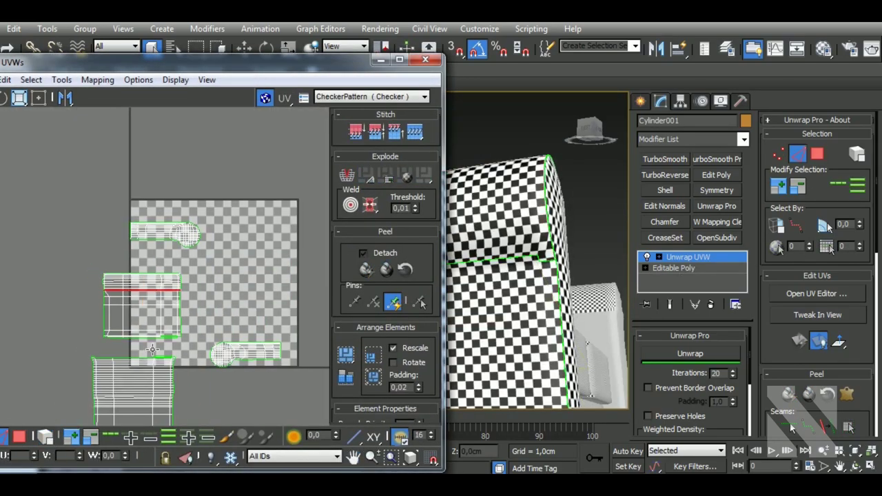
key("shift+s")
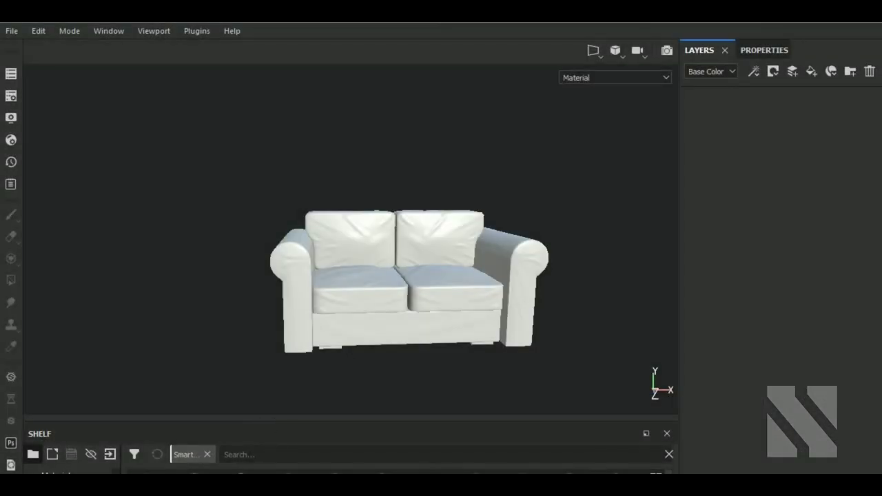
Search the Shelf for 'leather', try Leather Seat Beige on the sofa, then remove it
type("leather")
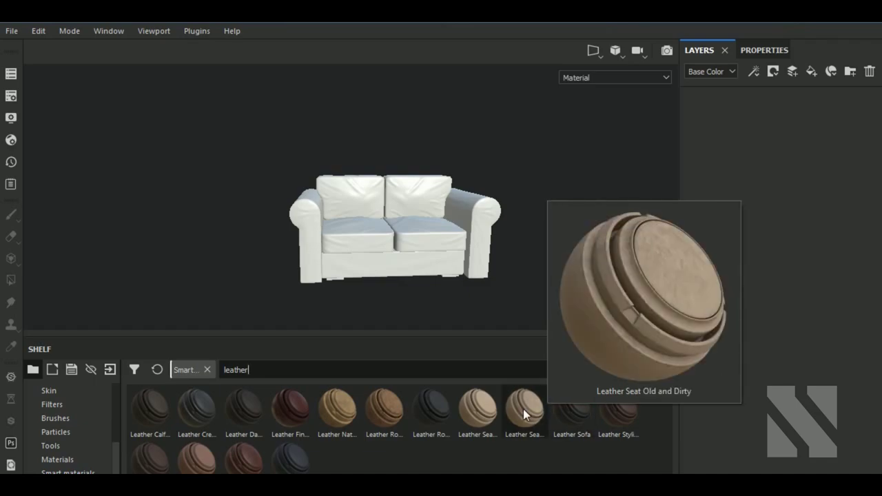
left_click_drag(478, 408, 396, 231)
scroll(553, 292, "up", 5)
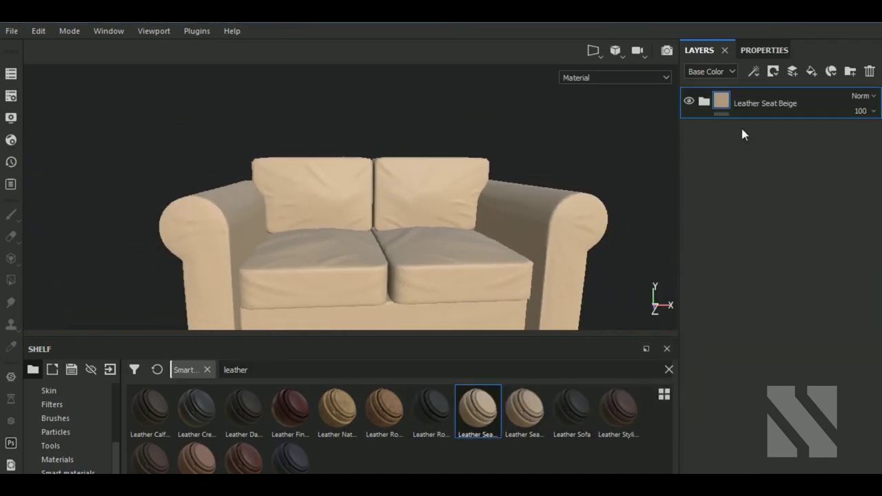
key("Delete")
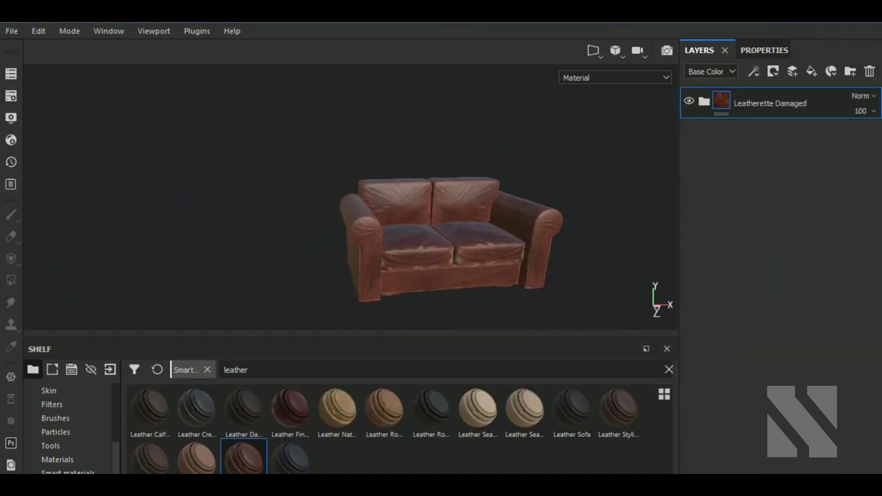
Apply Leatherette Damaged to the sofa and adjust its fill scale
scroll(785, 289, "up", 5)
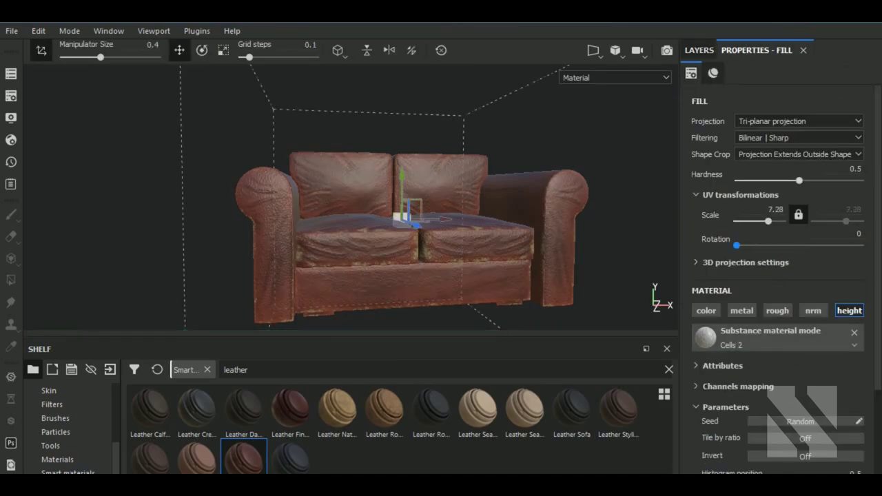
scroll(758, 310, "down", 3)
scroll(757, 310, "down", 2)
left_click_drag(708, 404, 778, 407)
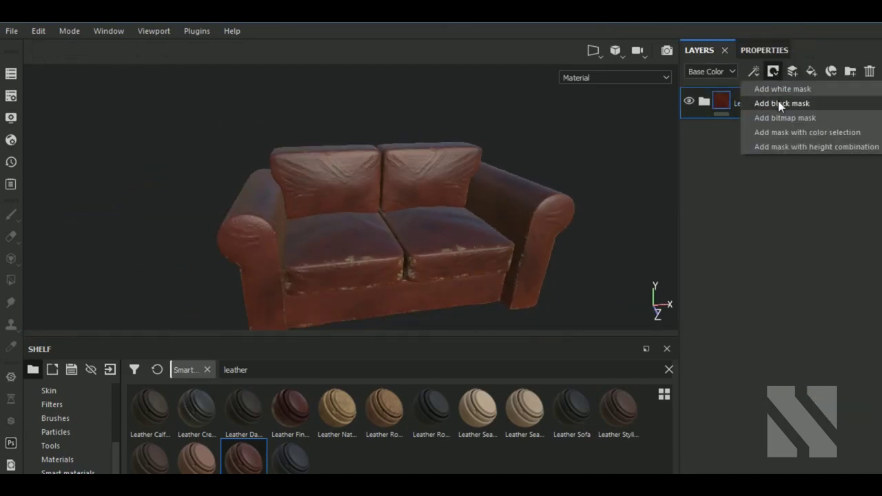
Add a black mask to the Leatherette Damaged layer and enlarge the 3D view
left_click(777, 103)
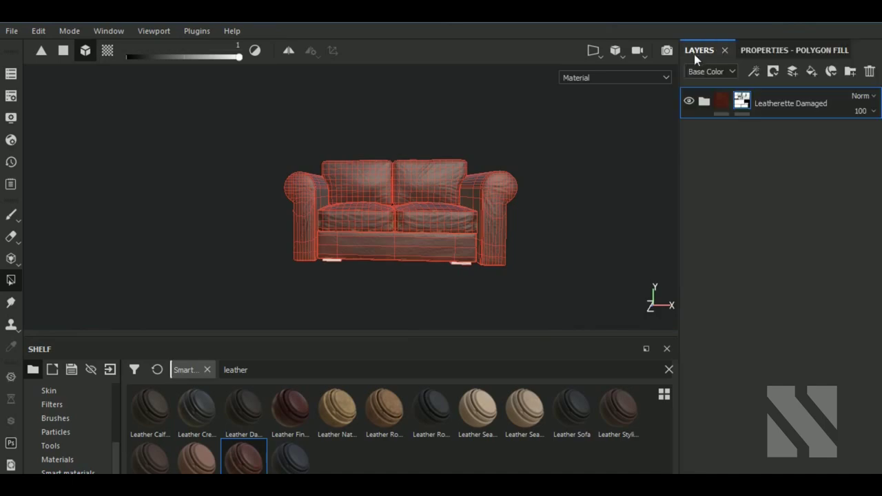
left_click_drag(460, 343, 460, 364)
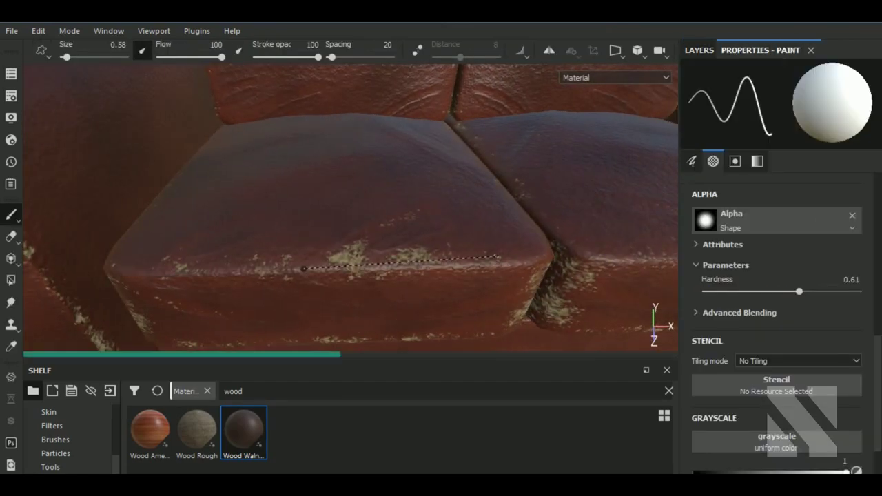
Set the brush to hardness 1, the Shape Cone alpha and size 0.3
left_click_drag(799, 291, 708, 292)
left_click(772, 221)
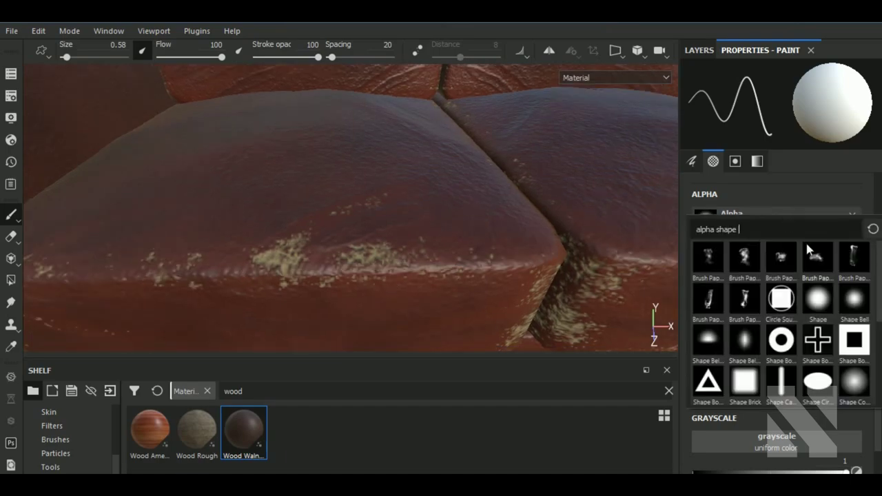
left_click(819, 338)
scroll(217, 275, "down", 3)
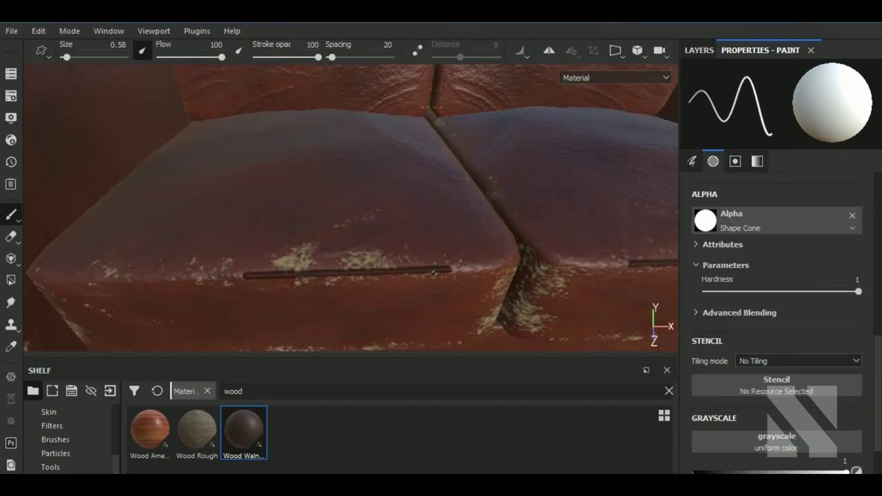
scroll(217, 275, "down", 4)
key("Return")
scroll(311, 299, "up", 3)
scroll(311, 299, "up", 3)
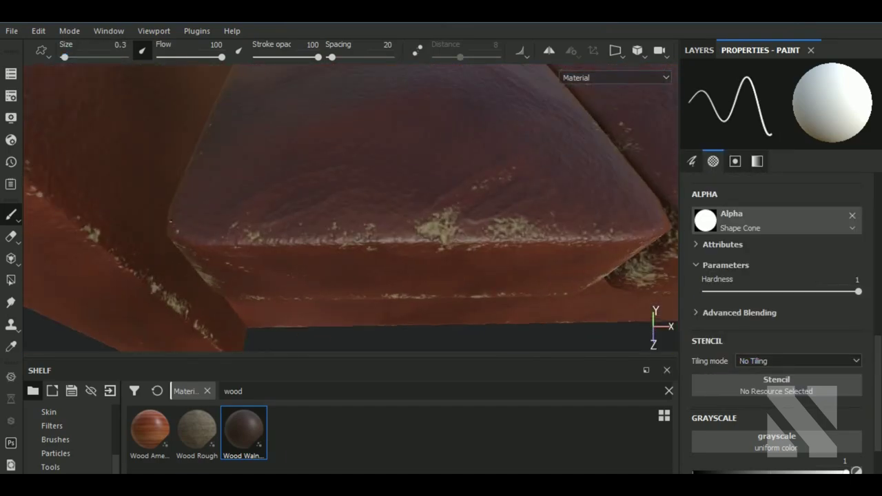
Turn the camera to the cushion seam and show the 3D and 2D UV views side by side
left_click_drag(660, 222, 346, 275, "alt")
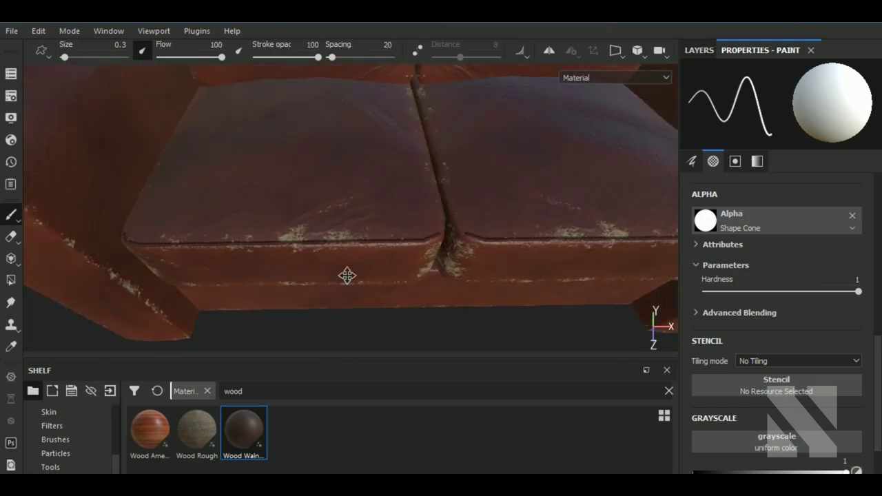
key("F1")
scroll(515, 217, "up", 3)
scroll(515, 217, "up", 2)
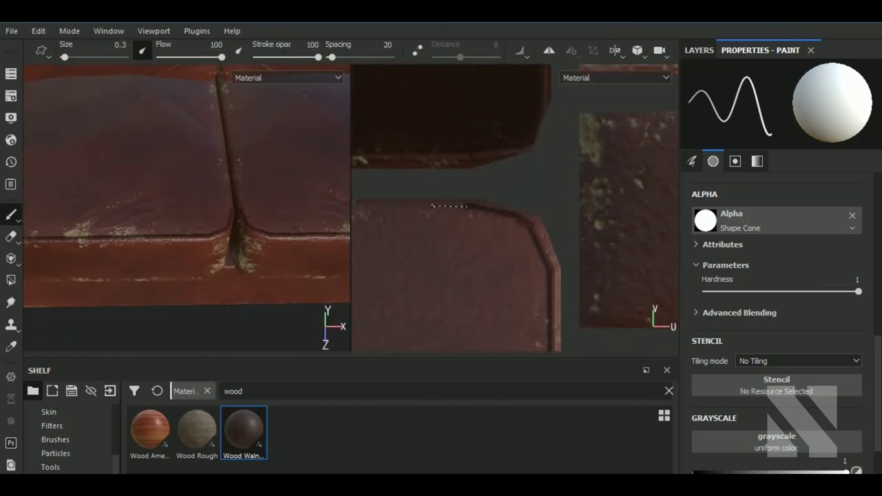
scroll(432, 205, "up", 2)
scroll(618, 243, "up", 3)
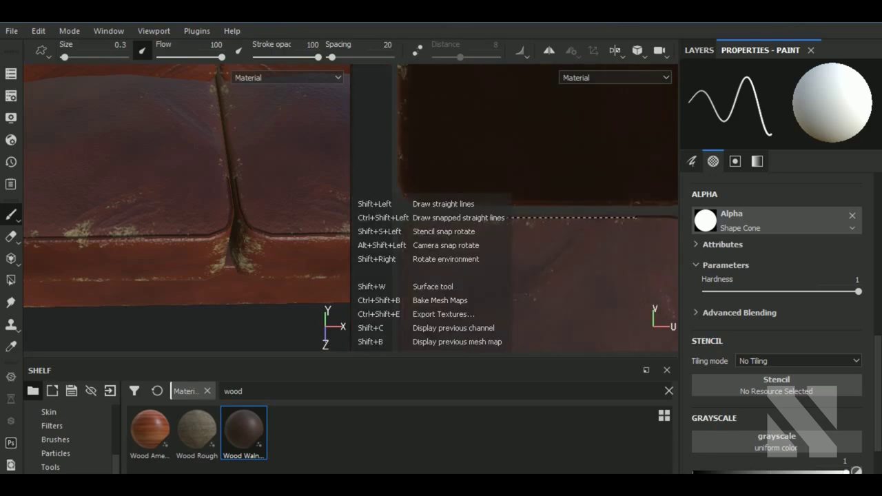
scroll(421, 270, "up", 2)
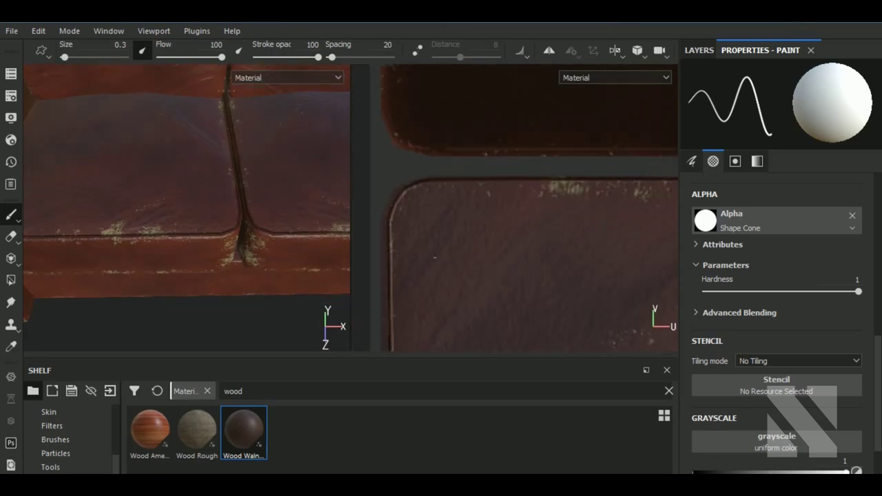
scroll(435, 257, "up", 2)
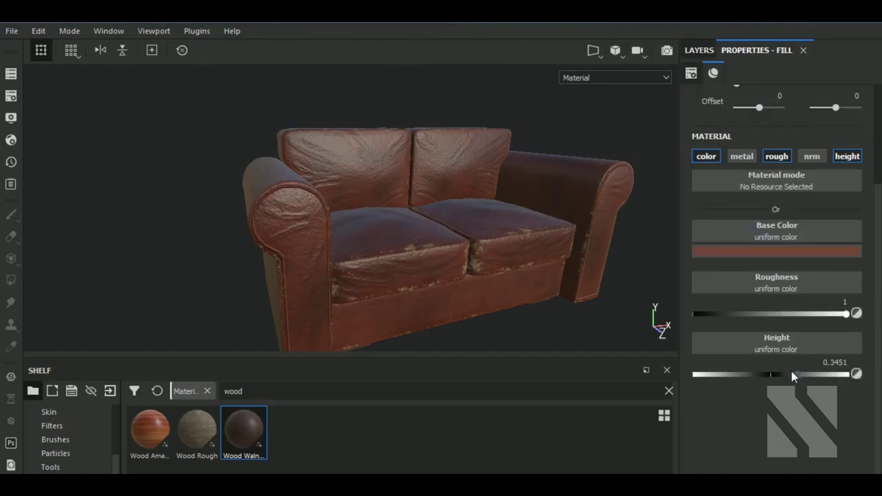
Zoom onto the left cushion and arm, then add Cavity Rust as Fill layer 2
right_click_drag(375, 279, 649, 300, "alt")
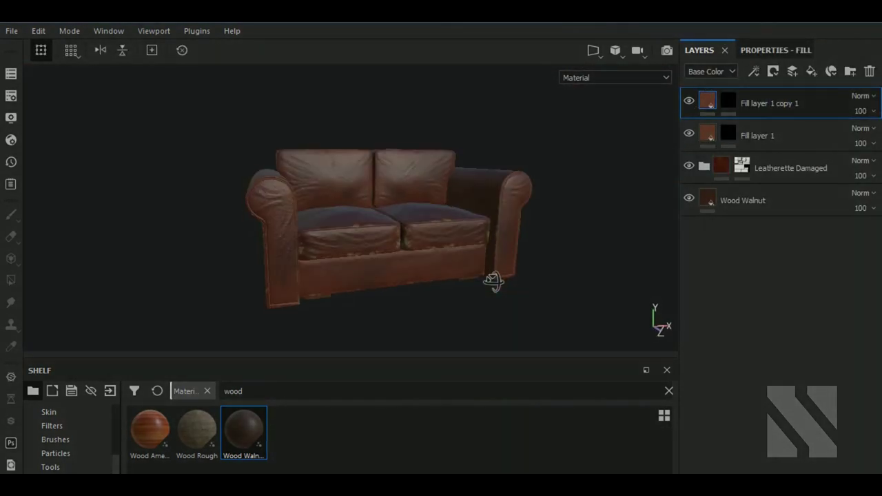
left_click_drag(525, 335, 610, 255, "alt")
left_click_drag(150, 430, 717, 233)
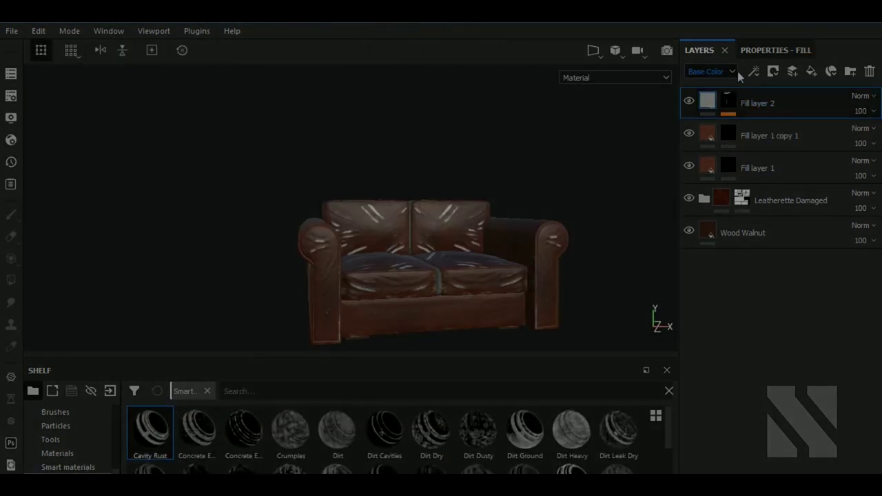